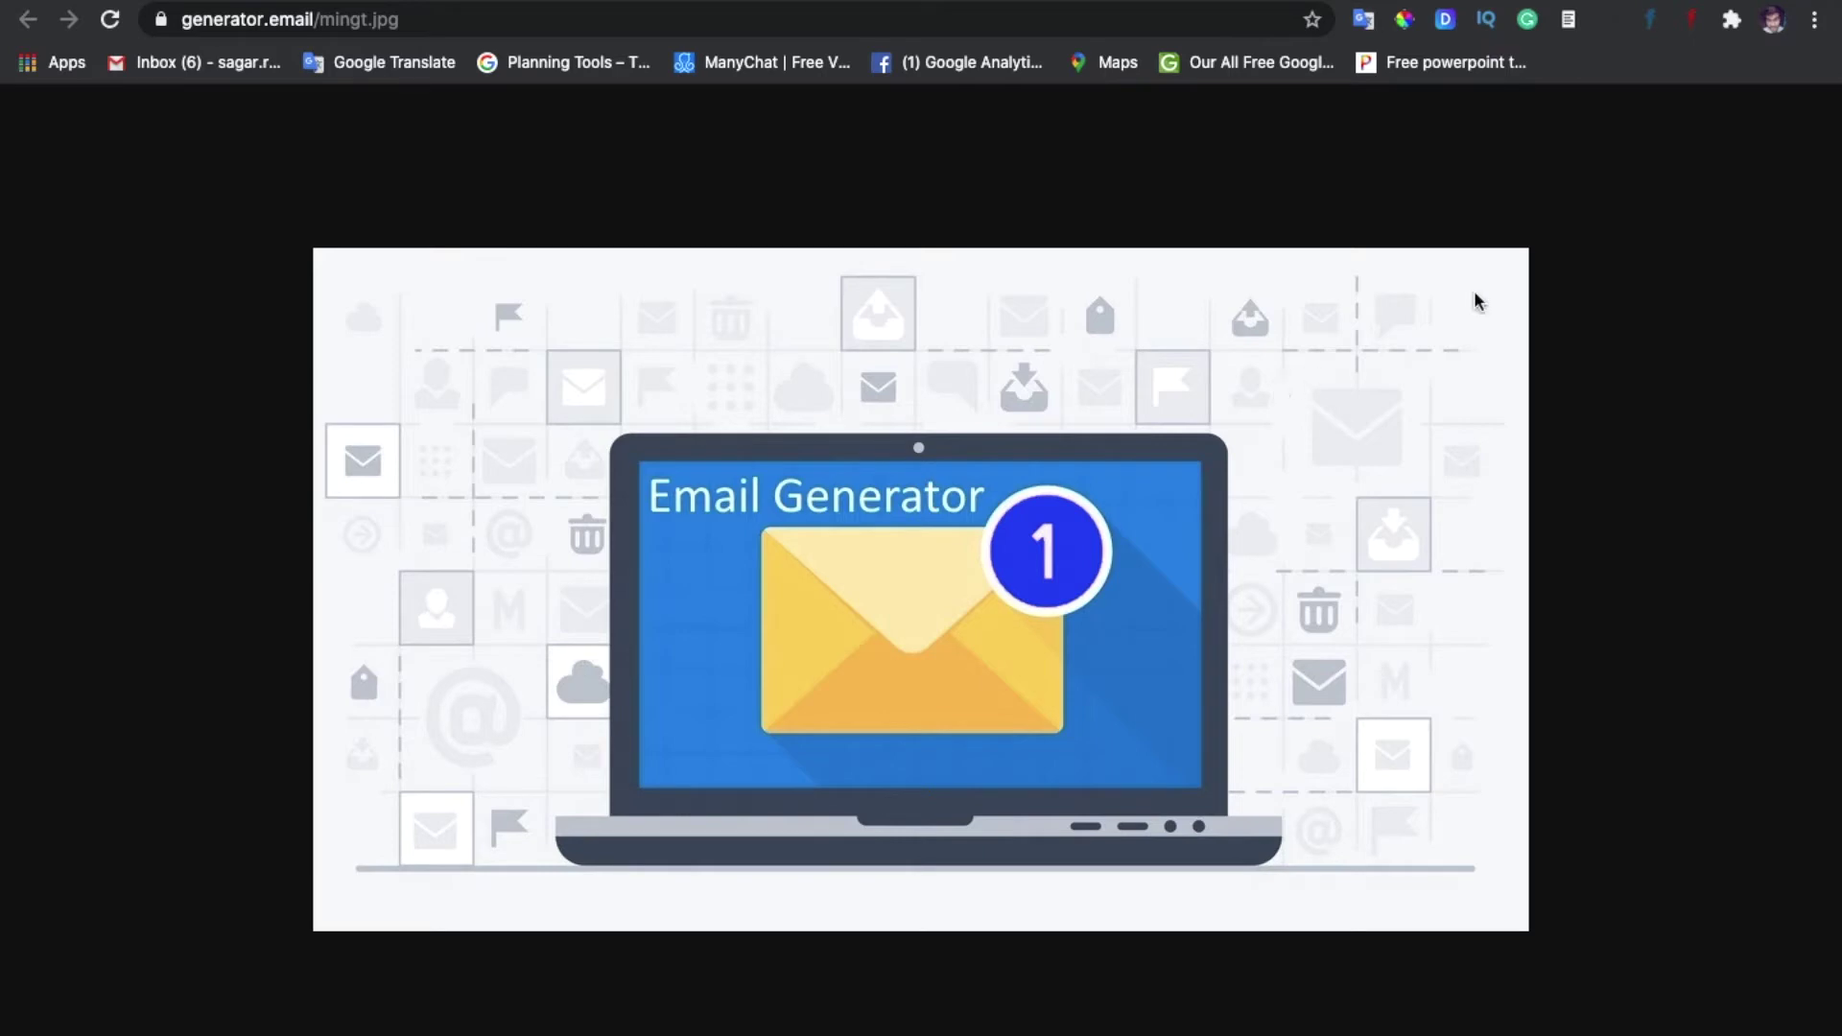
Go back to Google and resubmit the 'email generator' search to reach Temp Mail.
key(super+bracketleft)
click(580, 123)
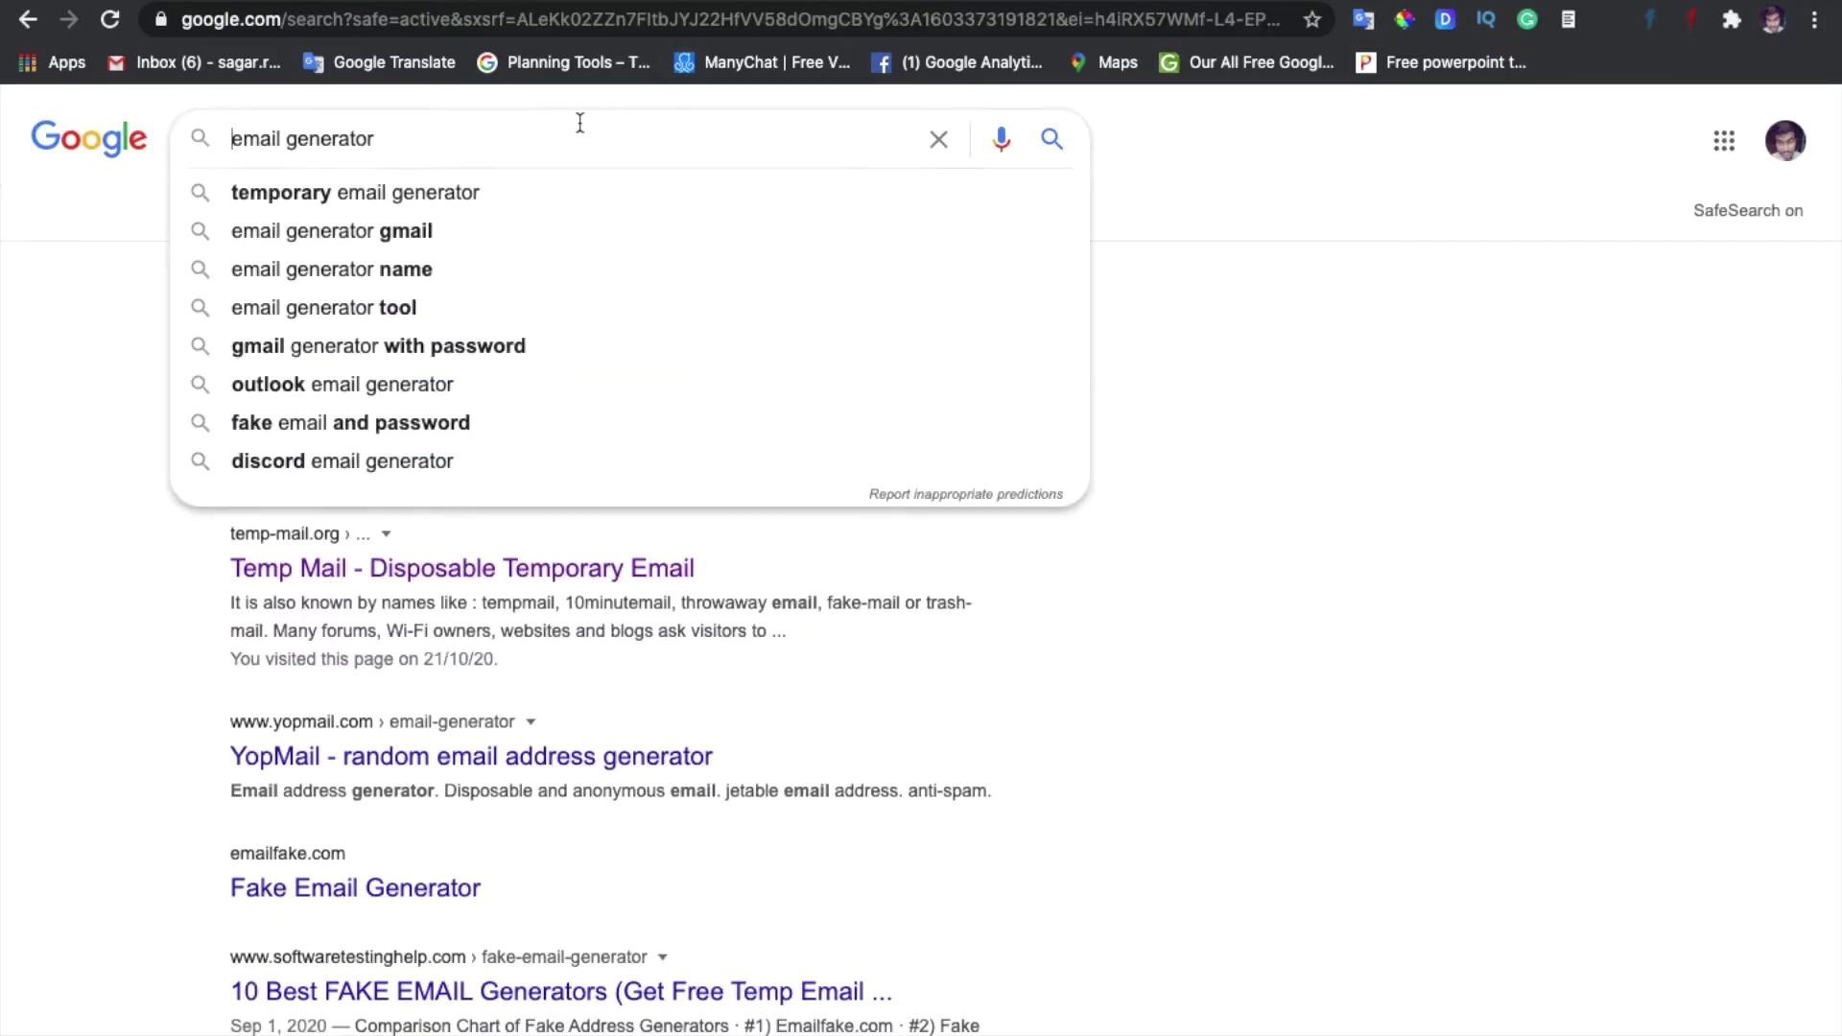
key(super+a)
key(Return)
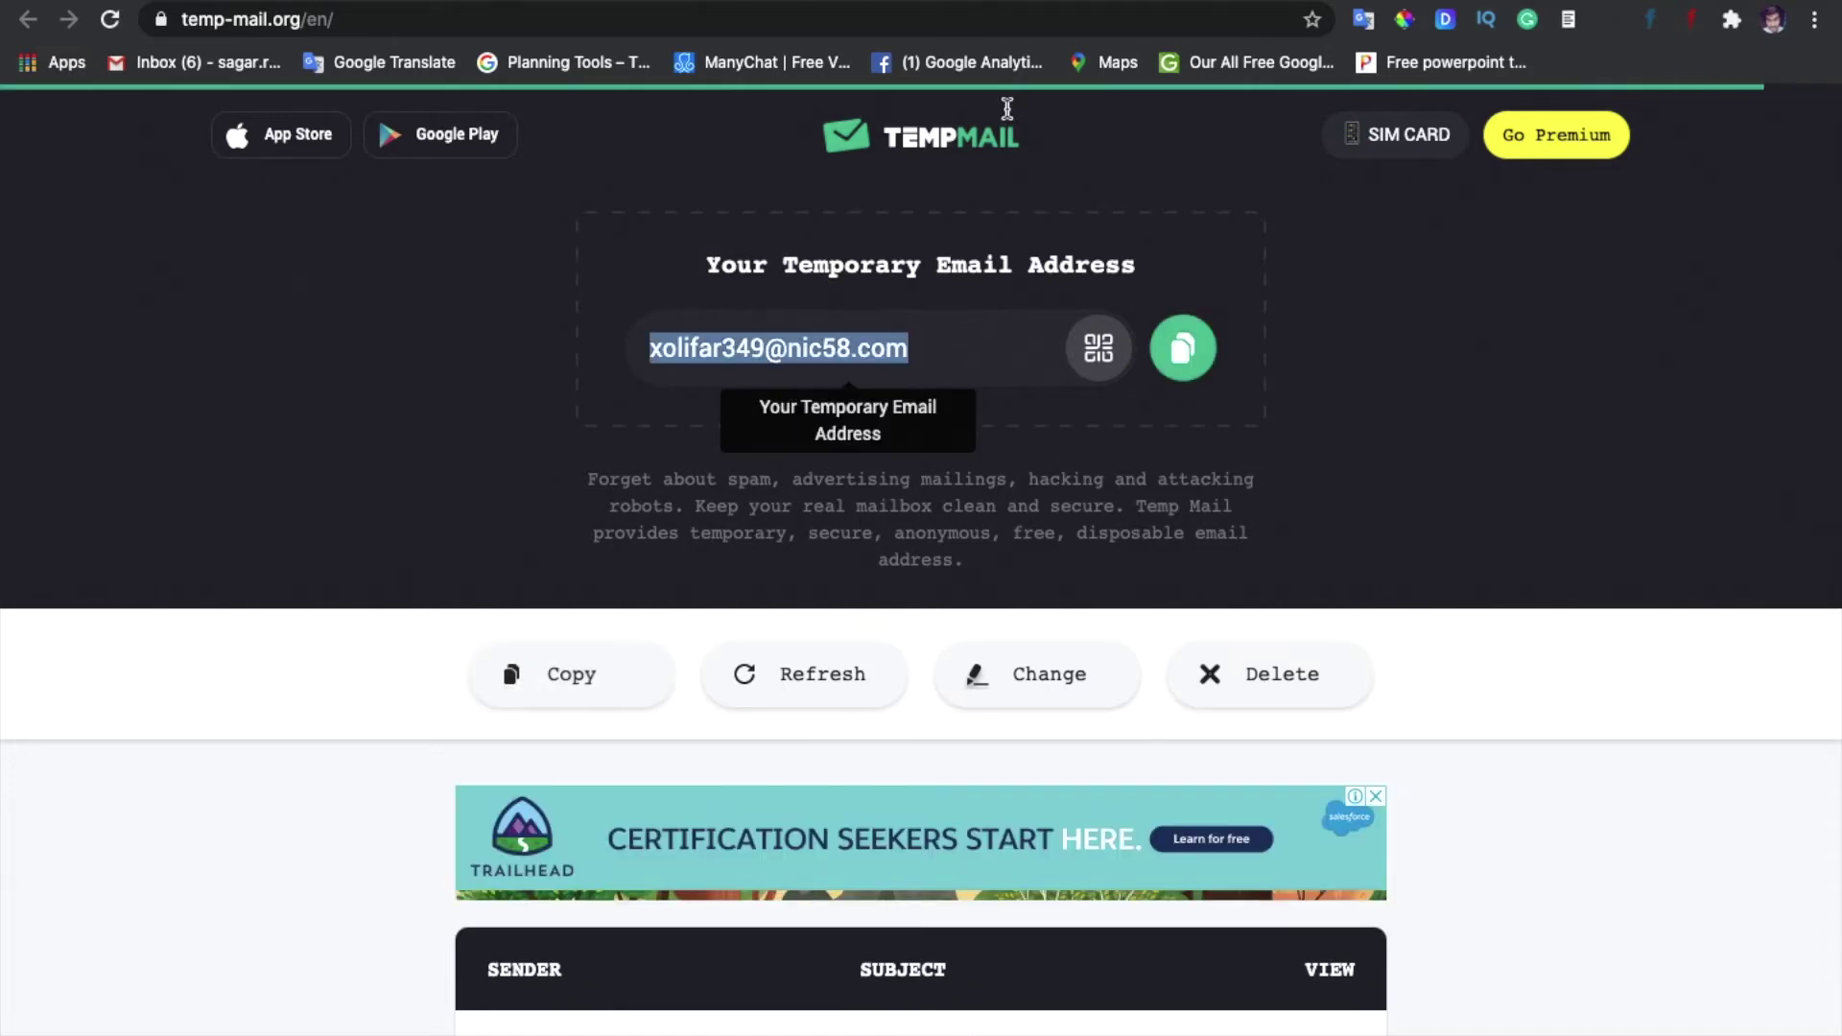
Scroll down to the empty Temp Mail inbox, then start a new browser tab.
scroll(802, 348, down, 3)
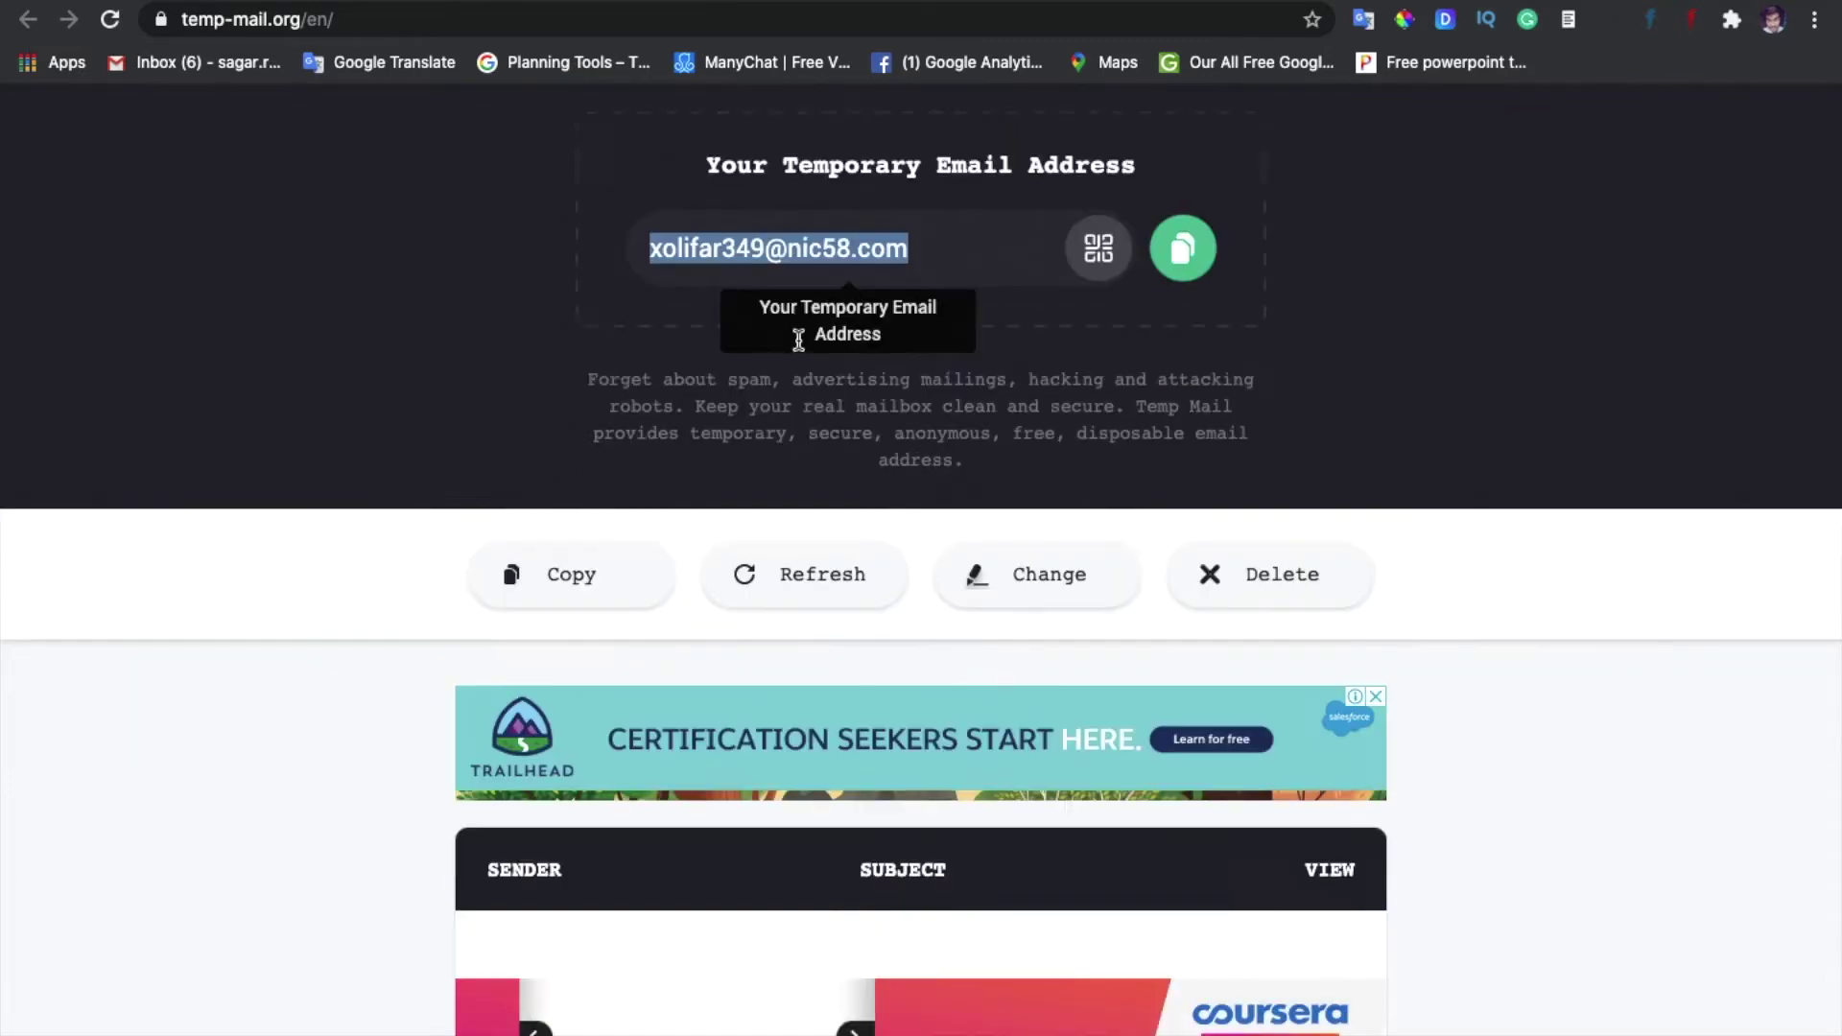
scroll(802, 347, down, 3)
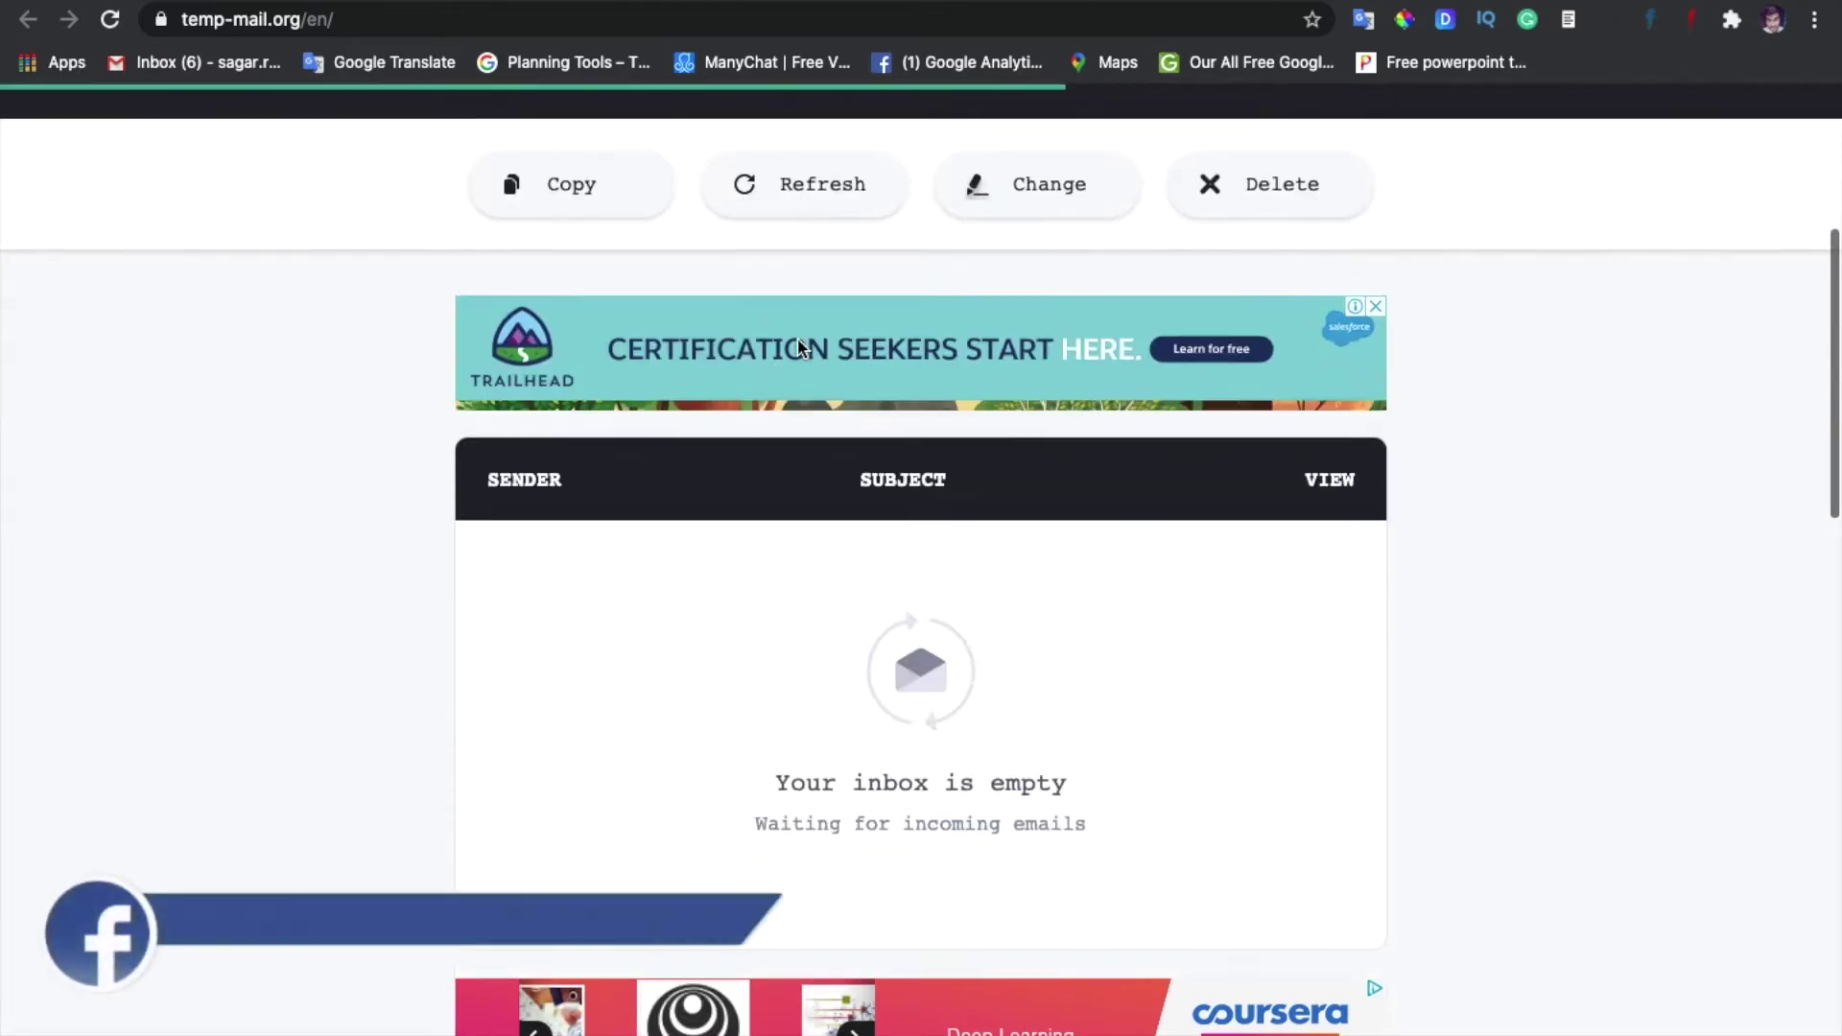
scroll(799, 345, down, 2)
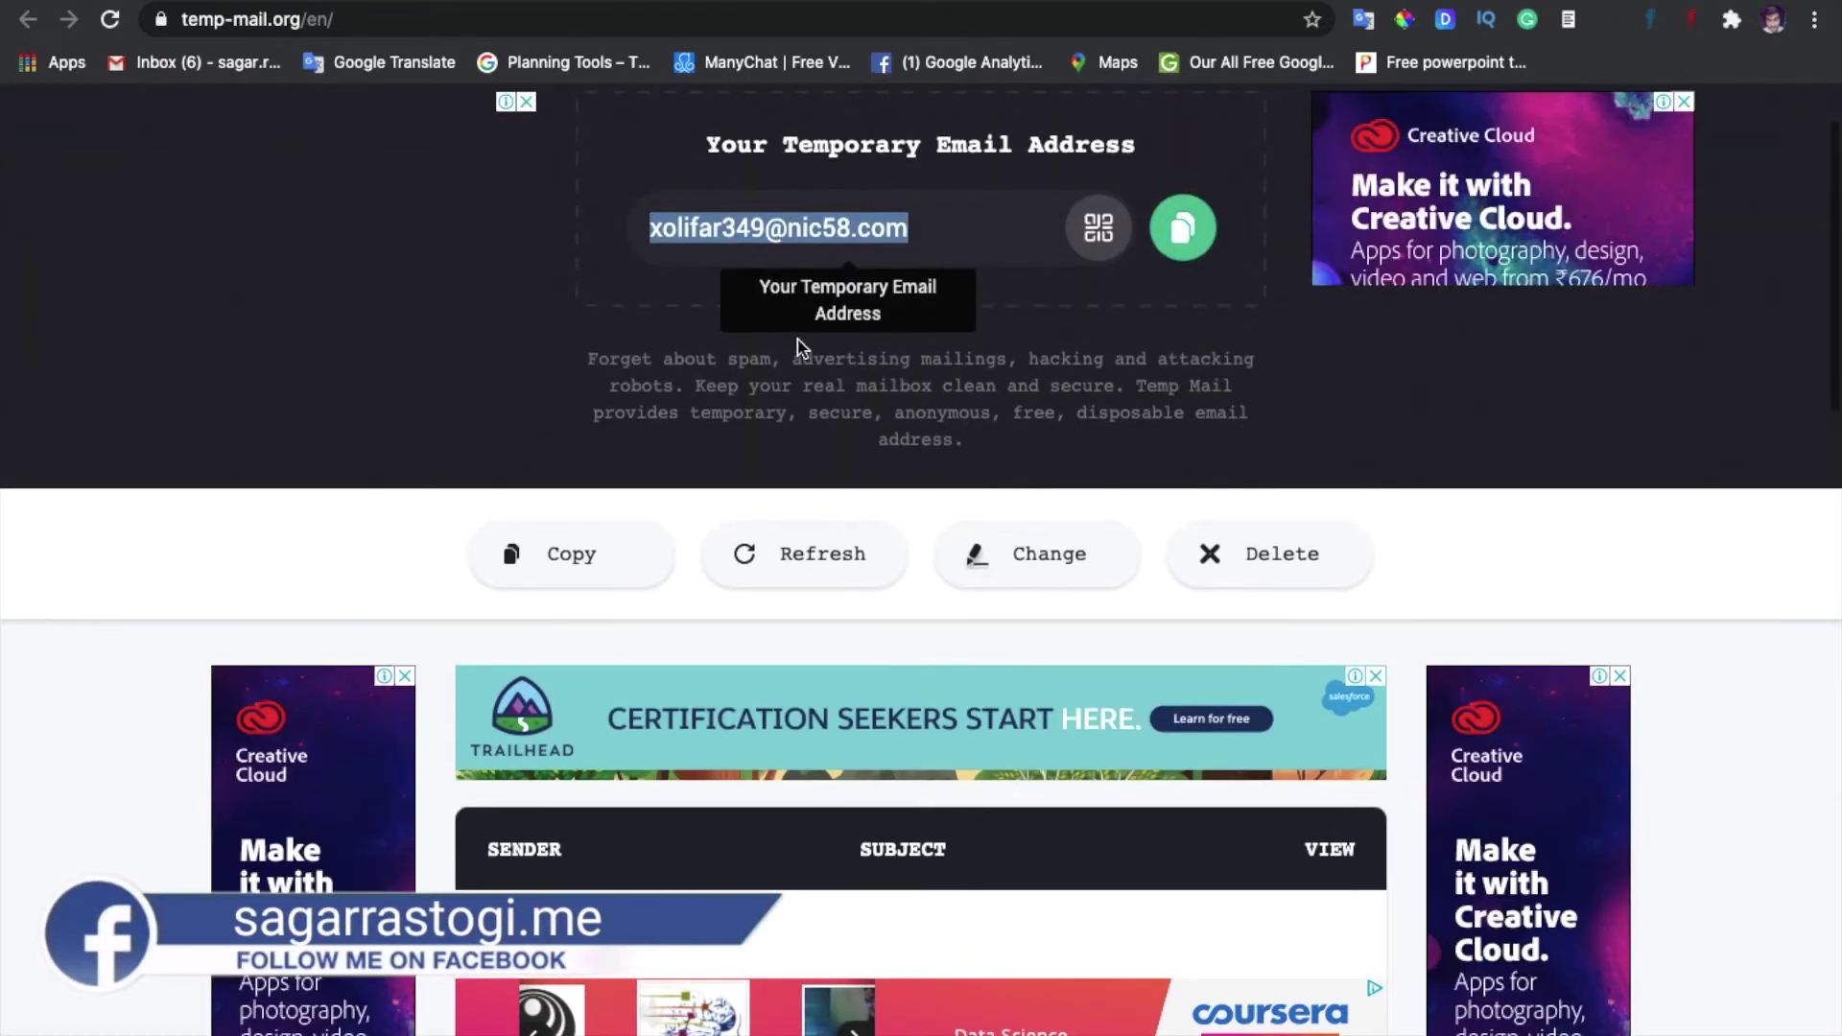
scroll(799, 342, down, 4)
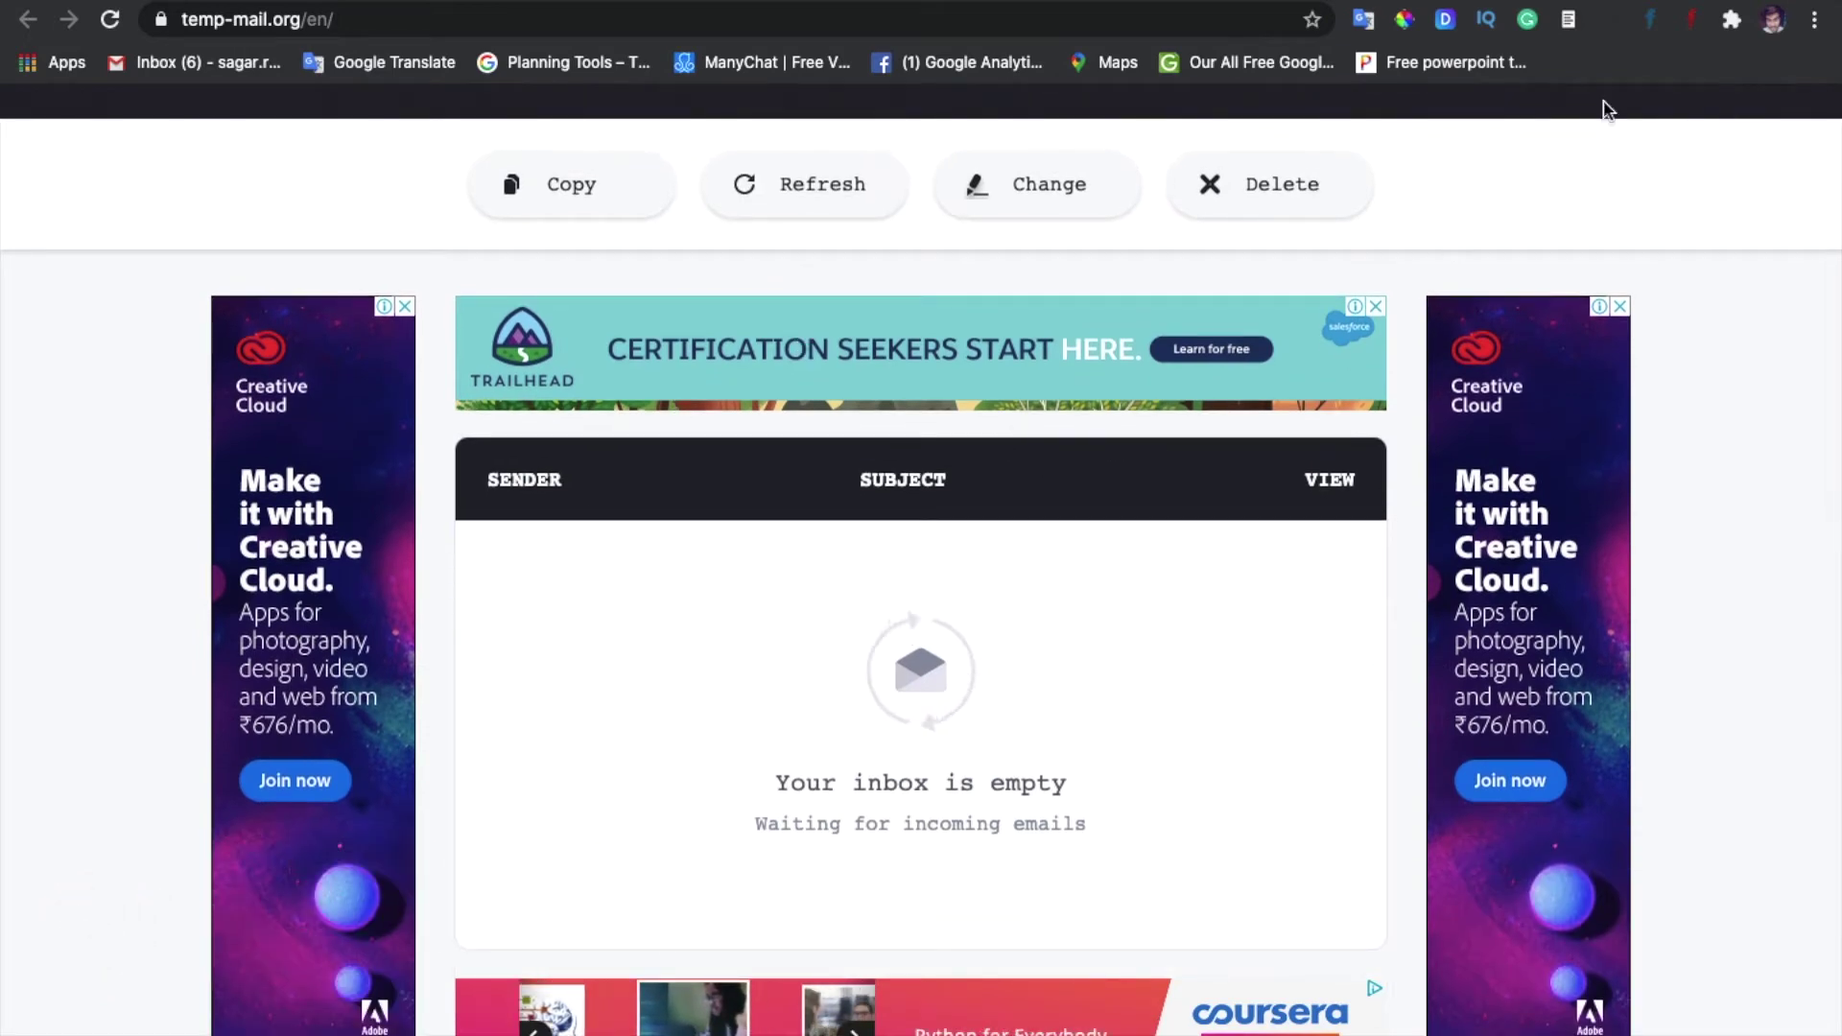
key(super+t)
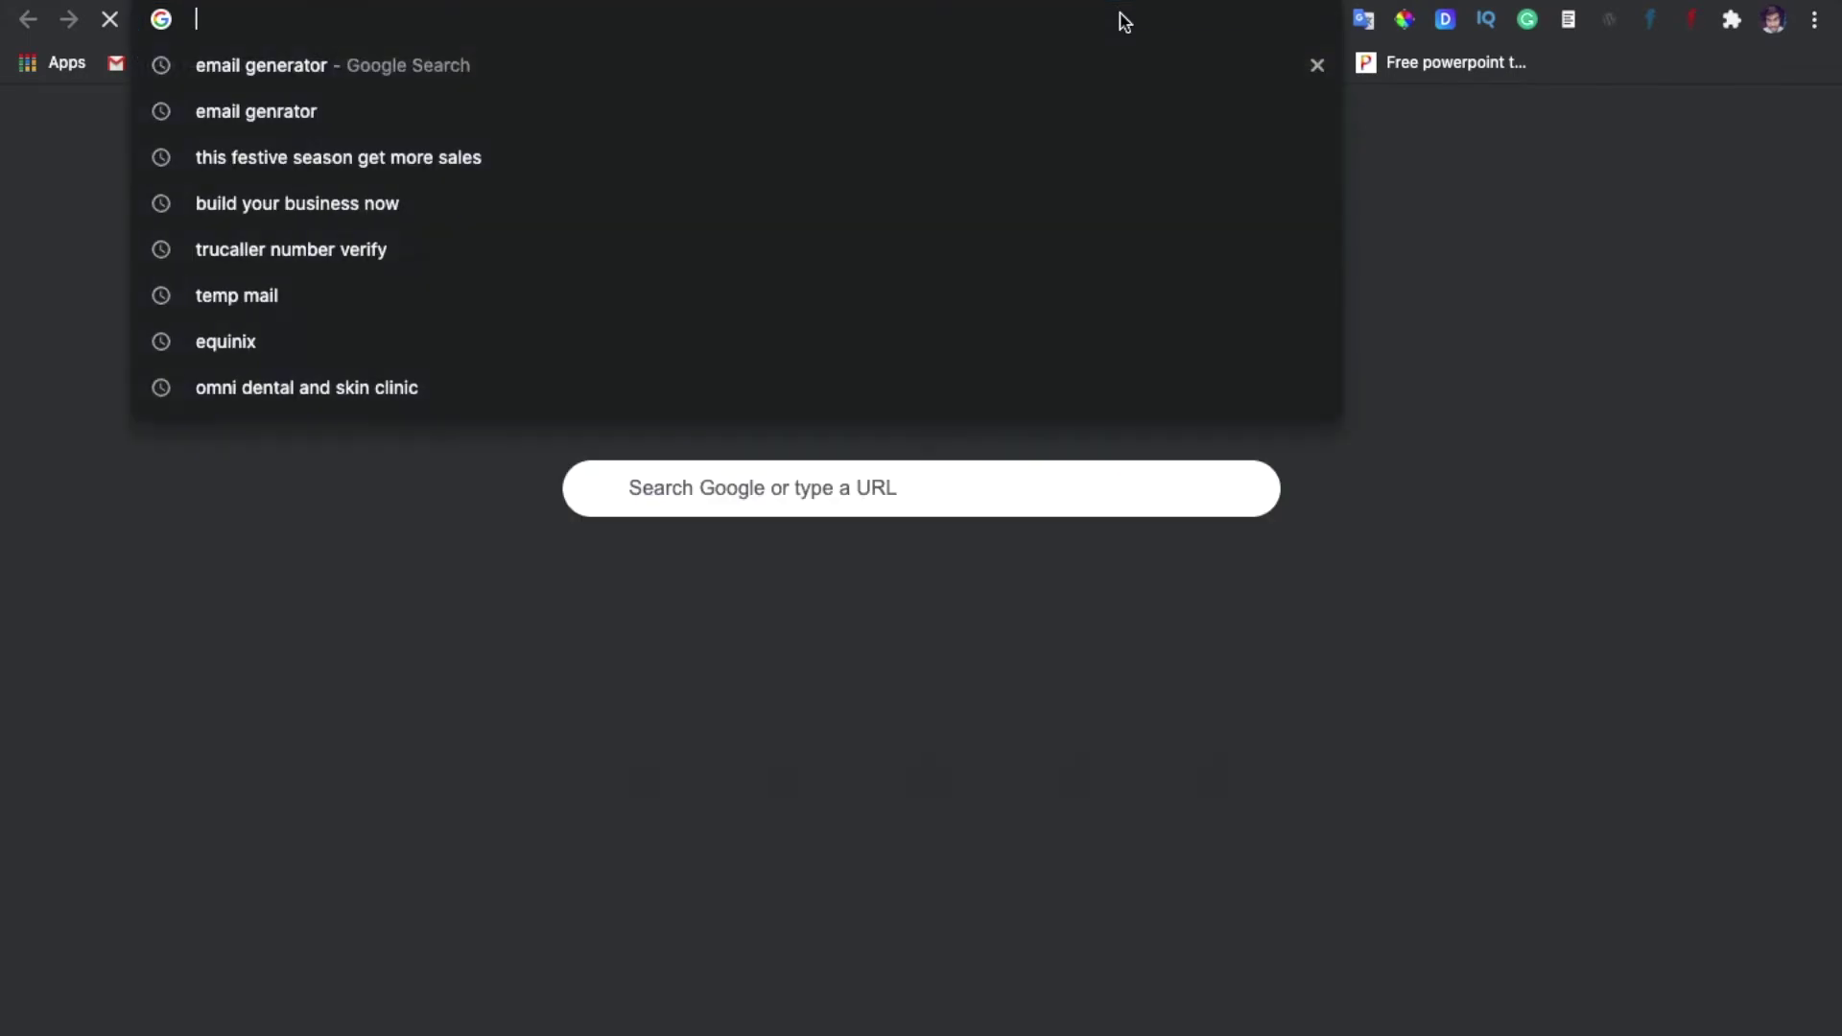
Go to the canva.com site from the new tab.
text(canva)
key(Return)
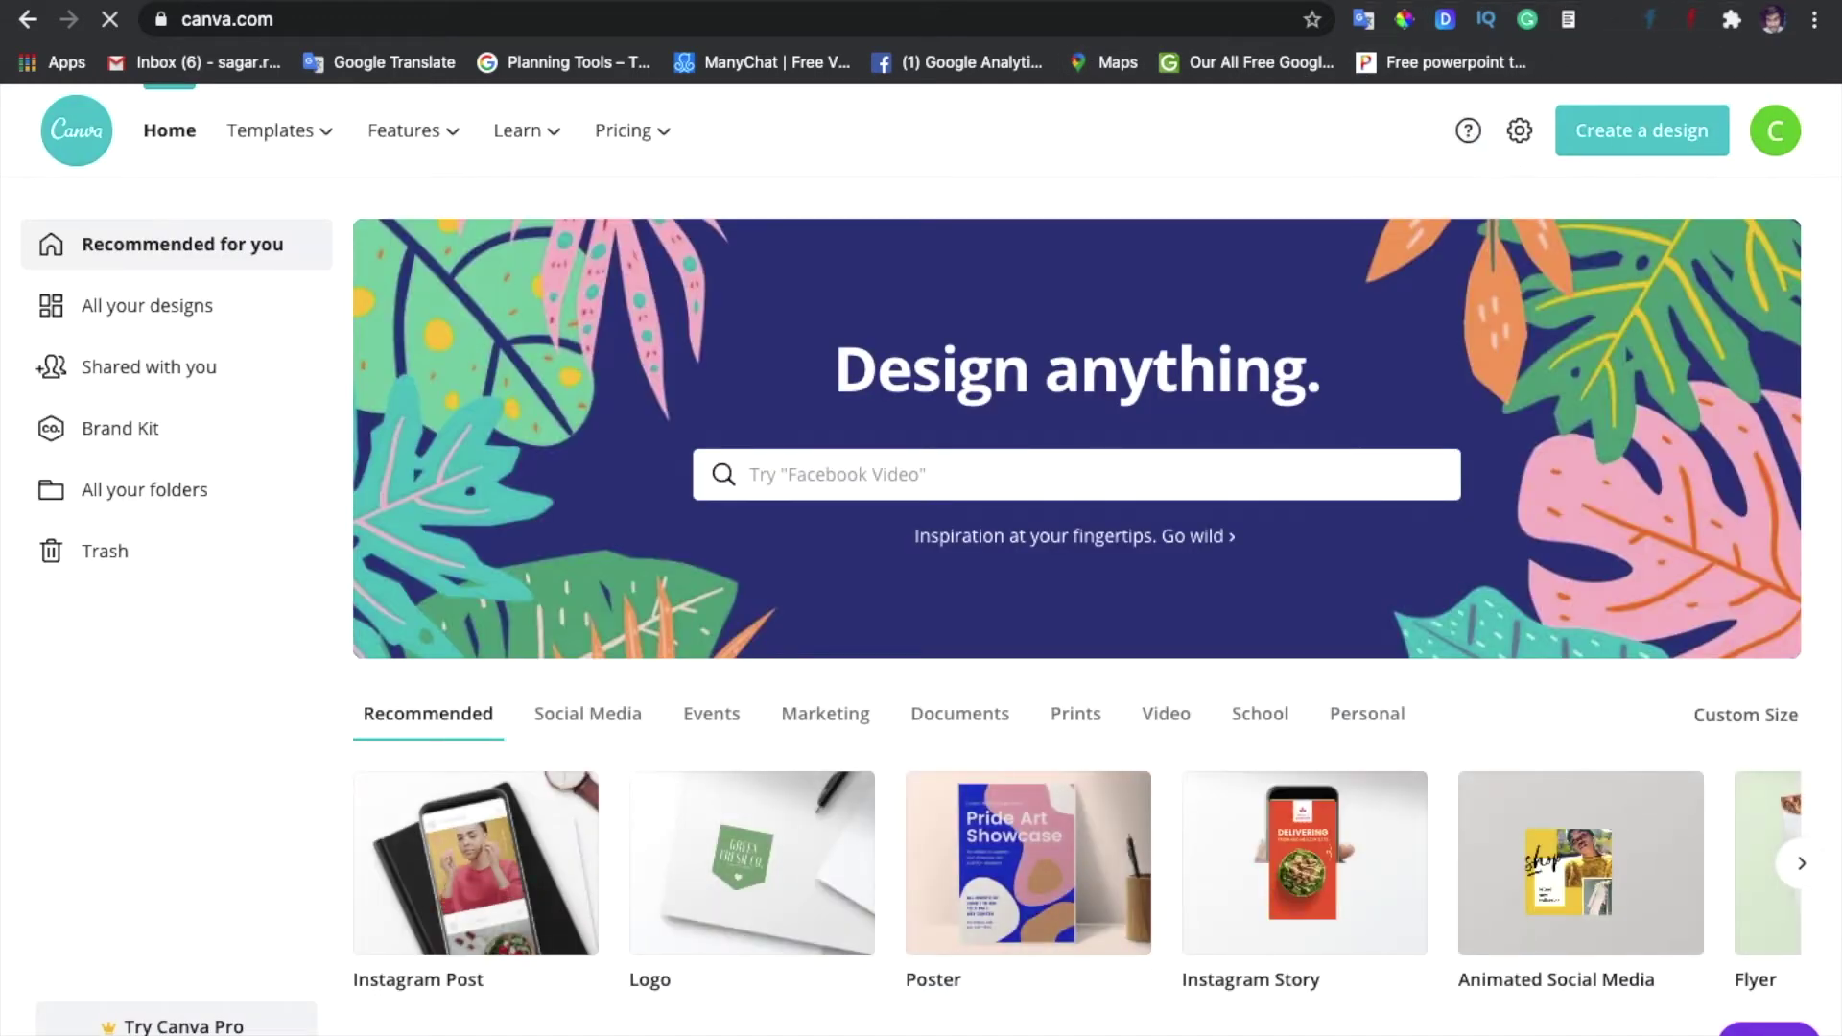
key(ctrl+t)
key(ctrl+w)
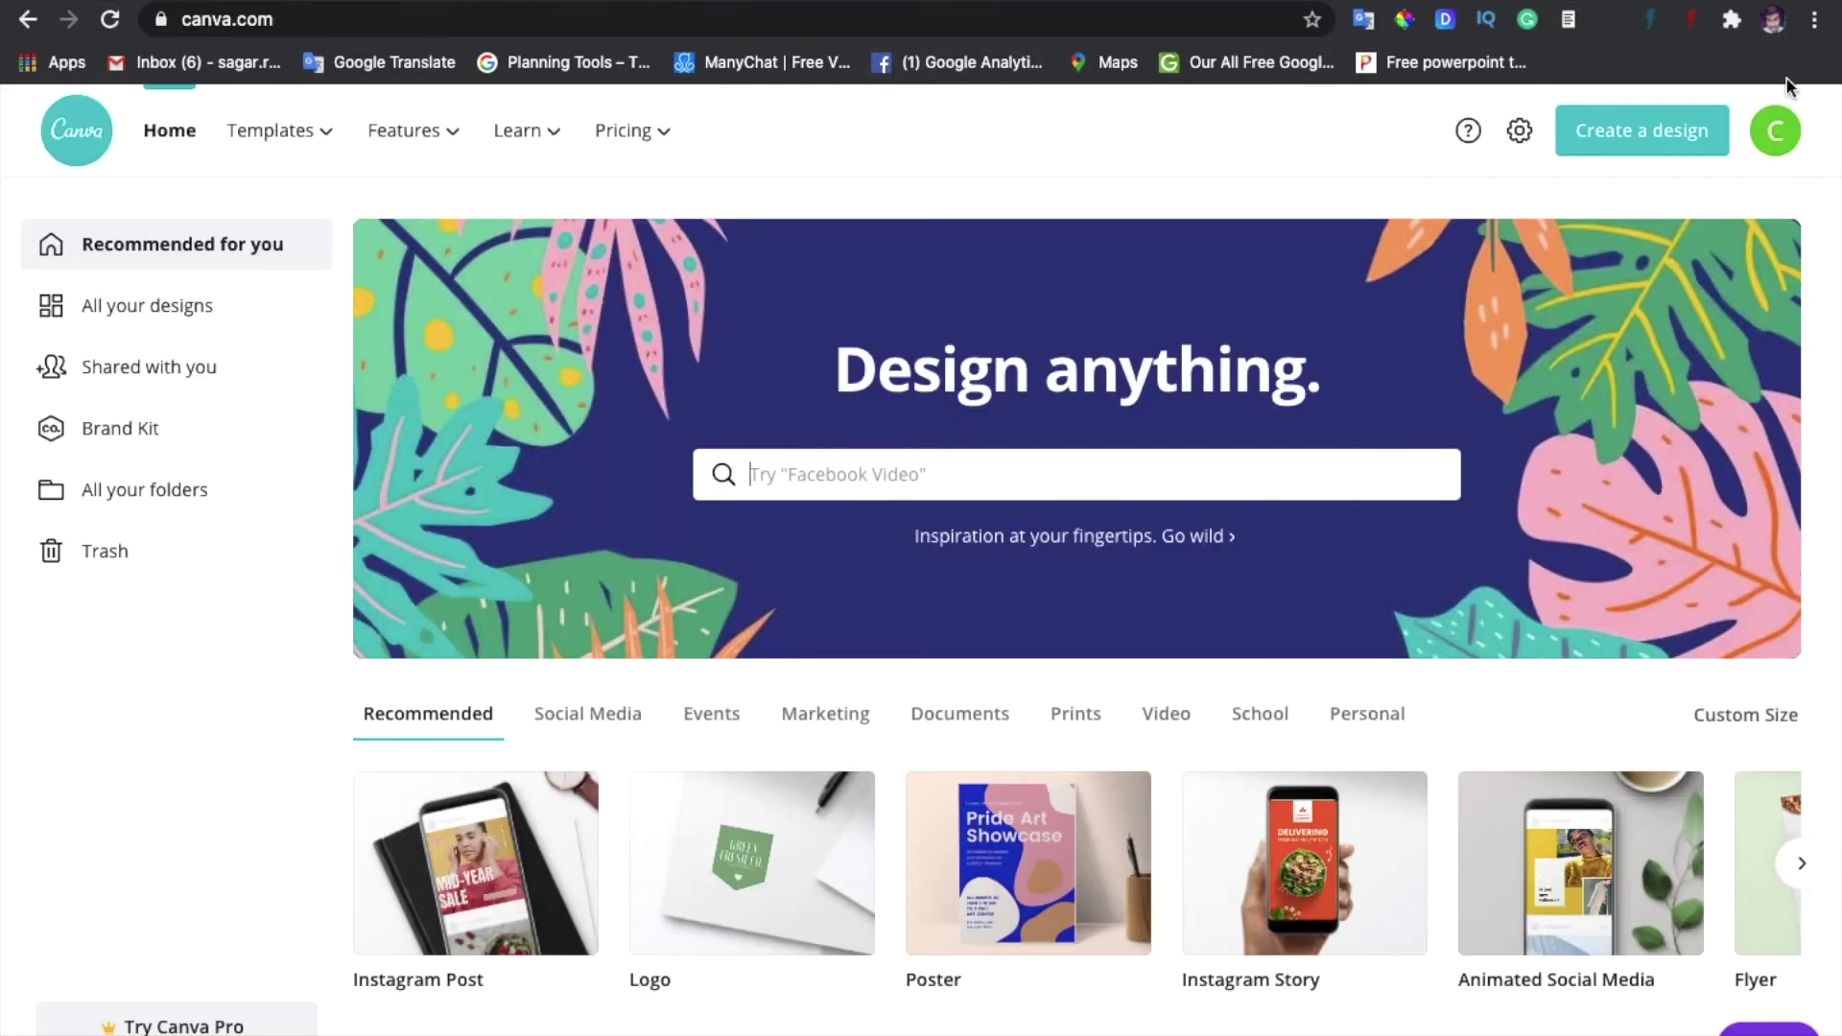
Sign out of the current Canva account from the avatar menu.
click(1775, 131)
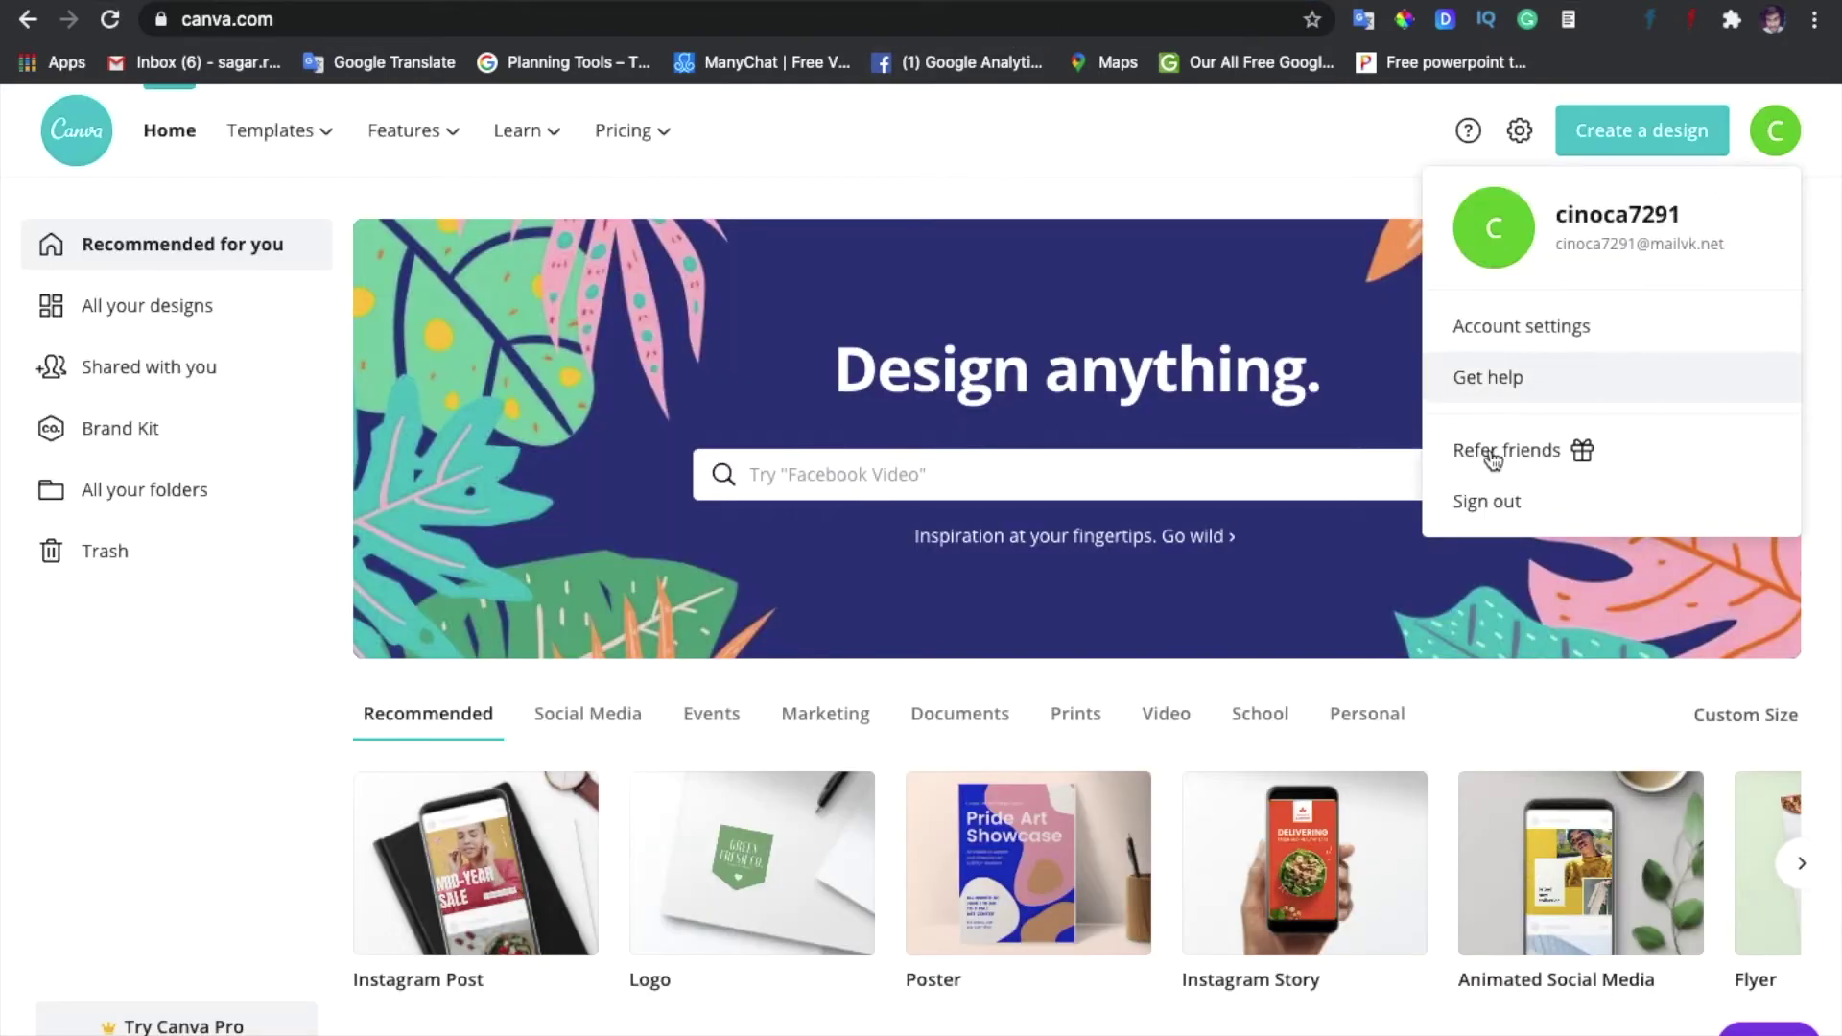
click(1478, 501)
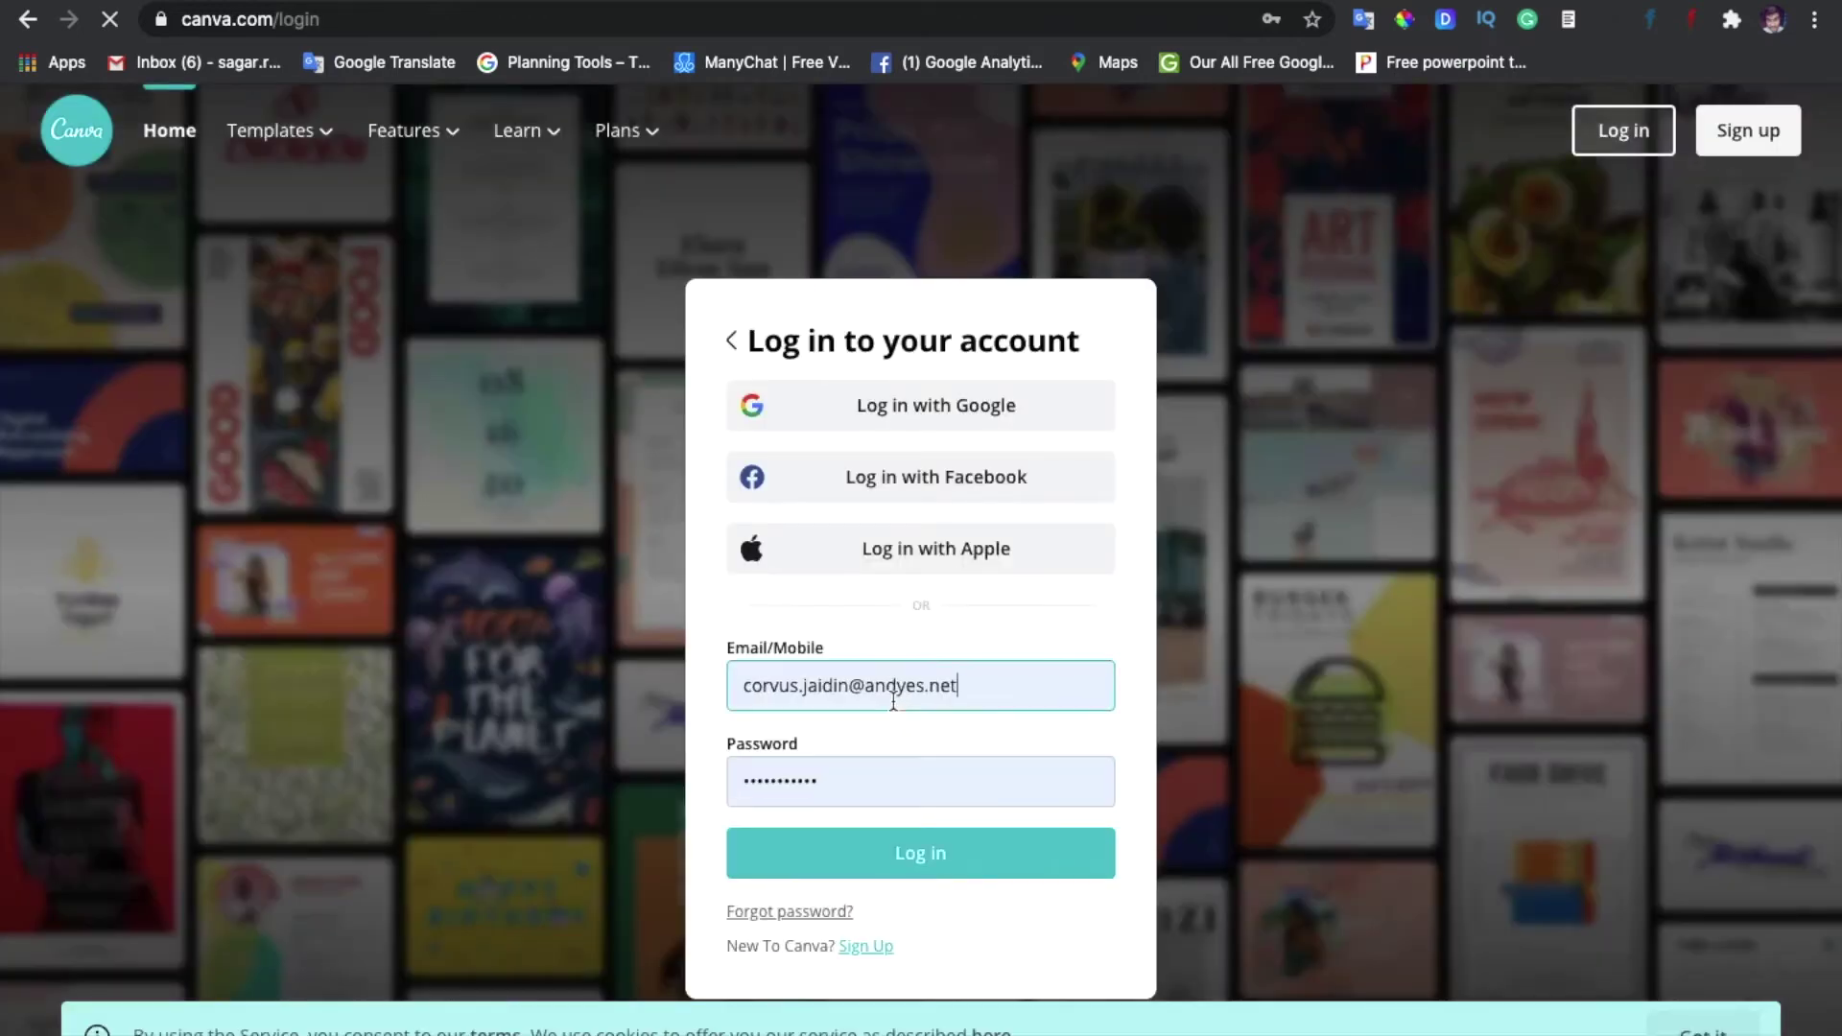
click(894, 693)
Switch Canva's login page to signing up with an email address.
click(1101, 607)
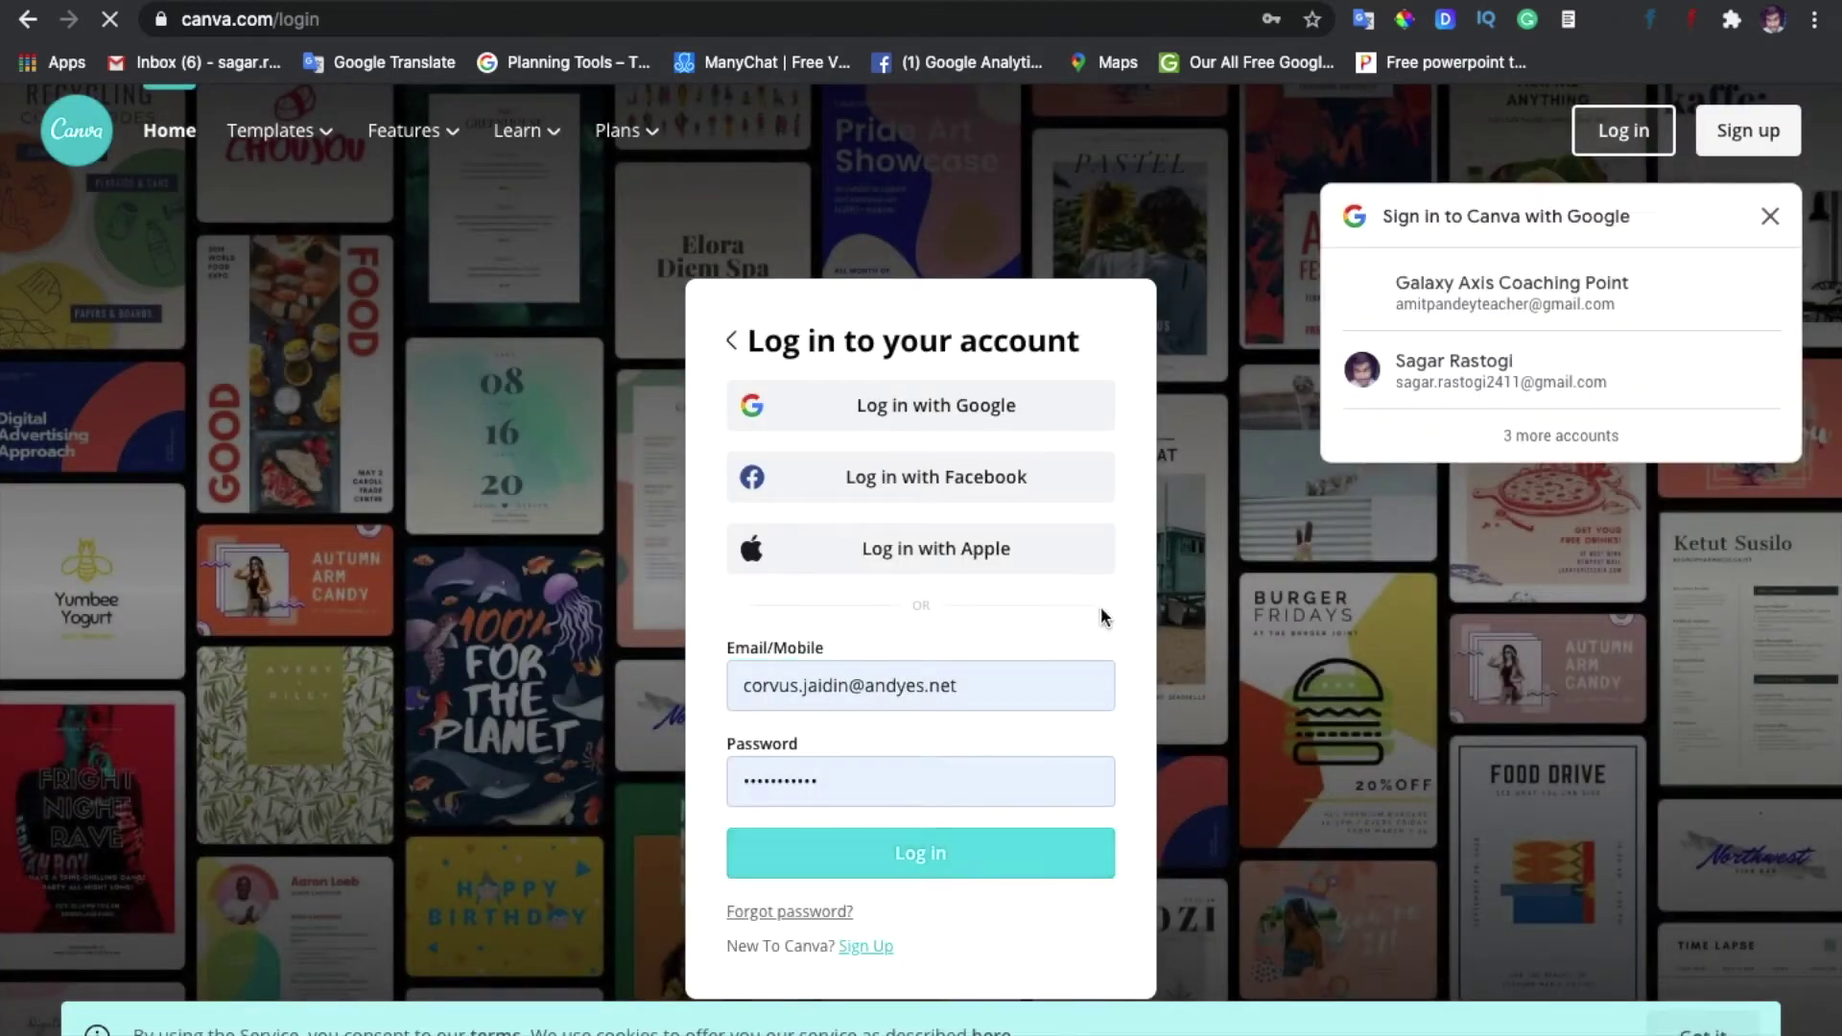
click(869, 944)
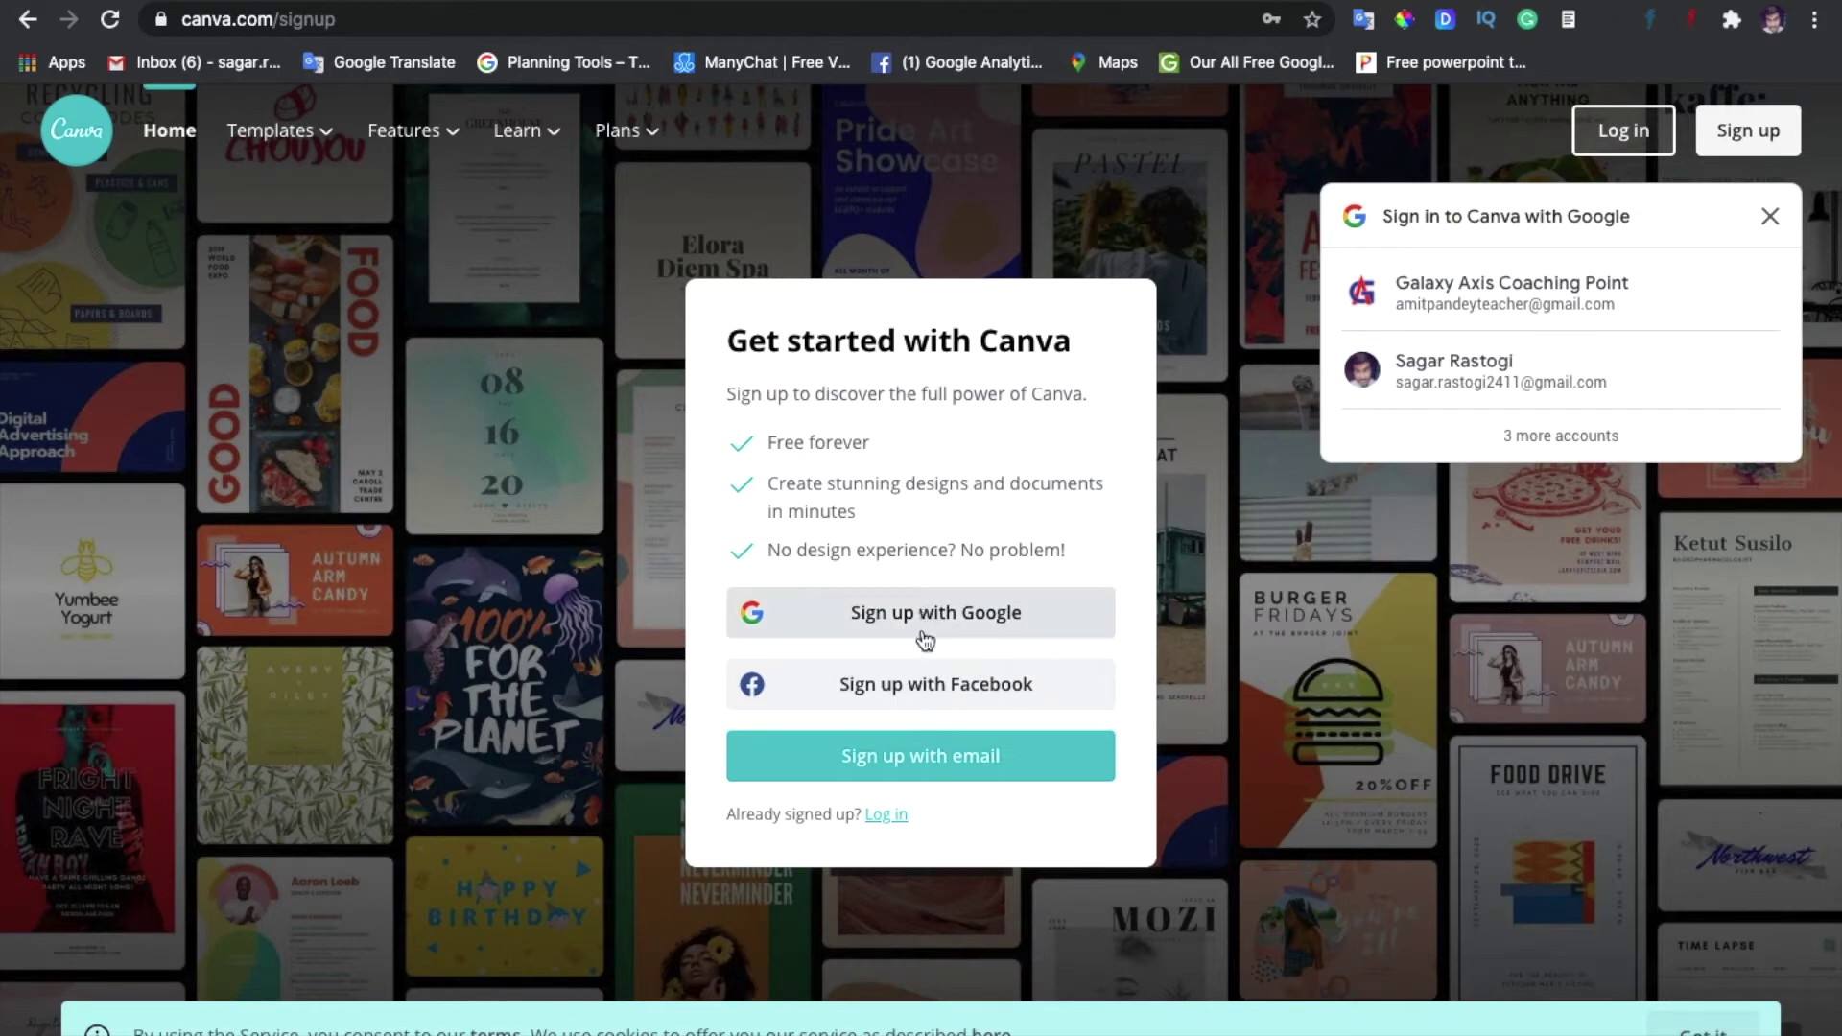
click(910, 755)
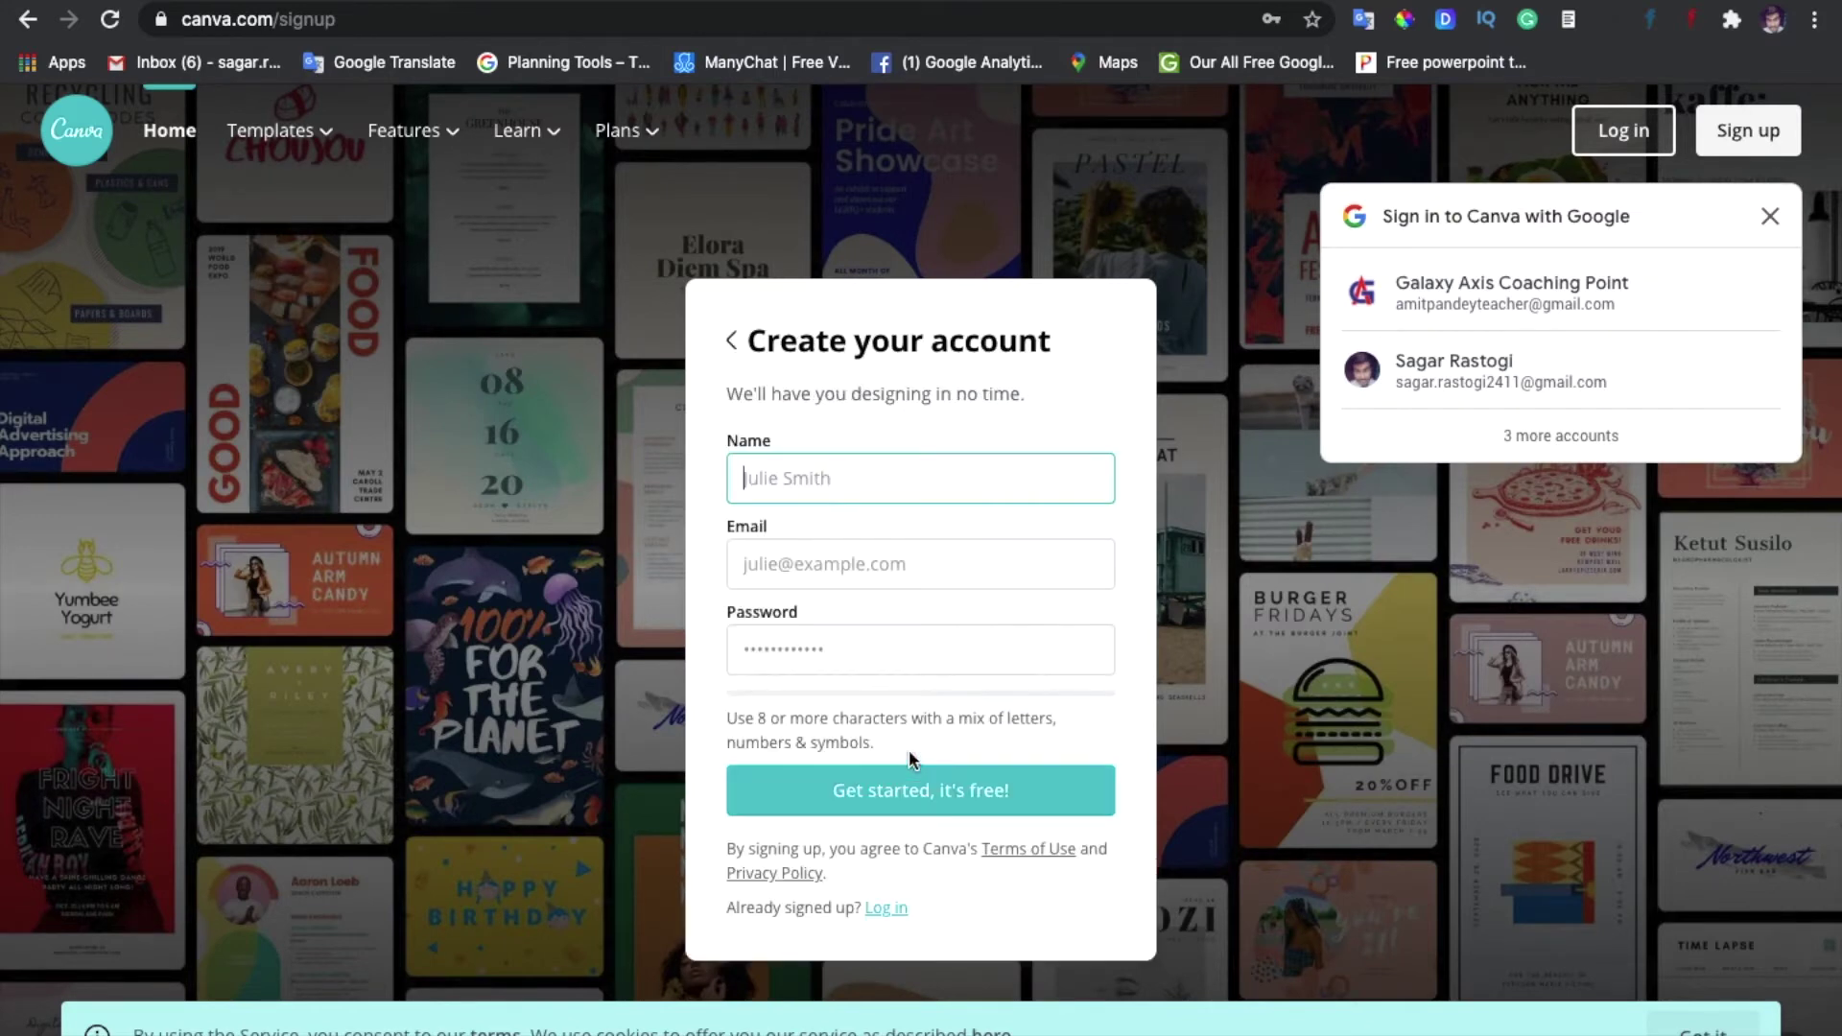
Fill in the temporary address as Email, its username as Name, a password, and submit.
click(868, 546)
key(ctrl+v)
click(868, 481)
key(ctrl+v)
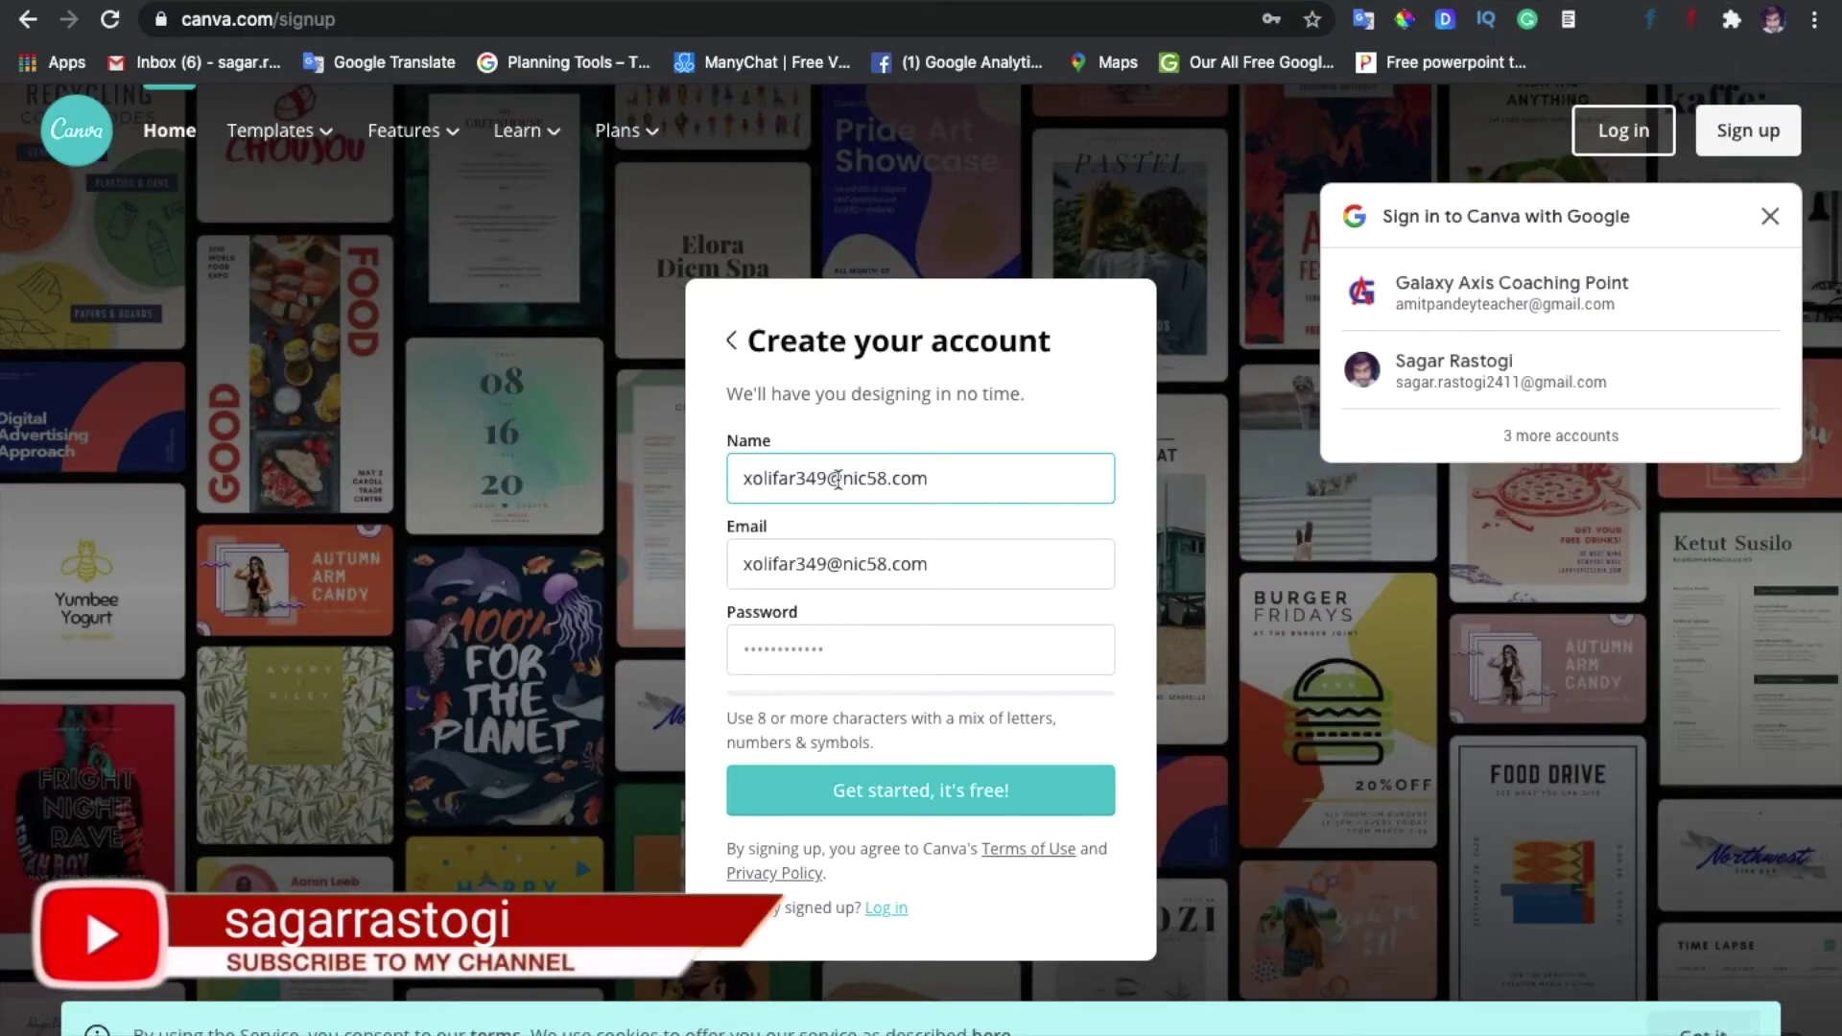
drag(829, 480, 929, 480)
key(BackSpace)
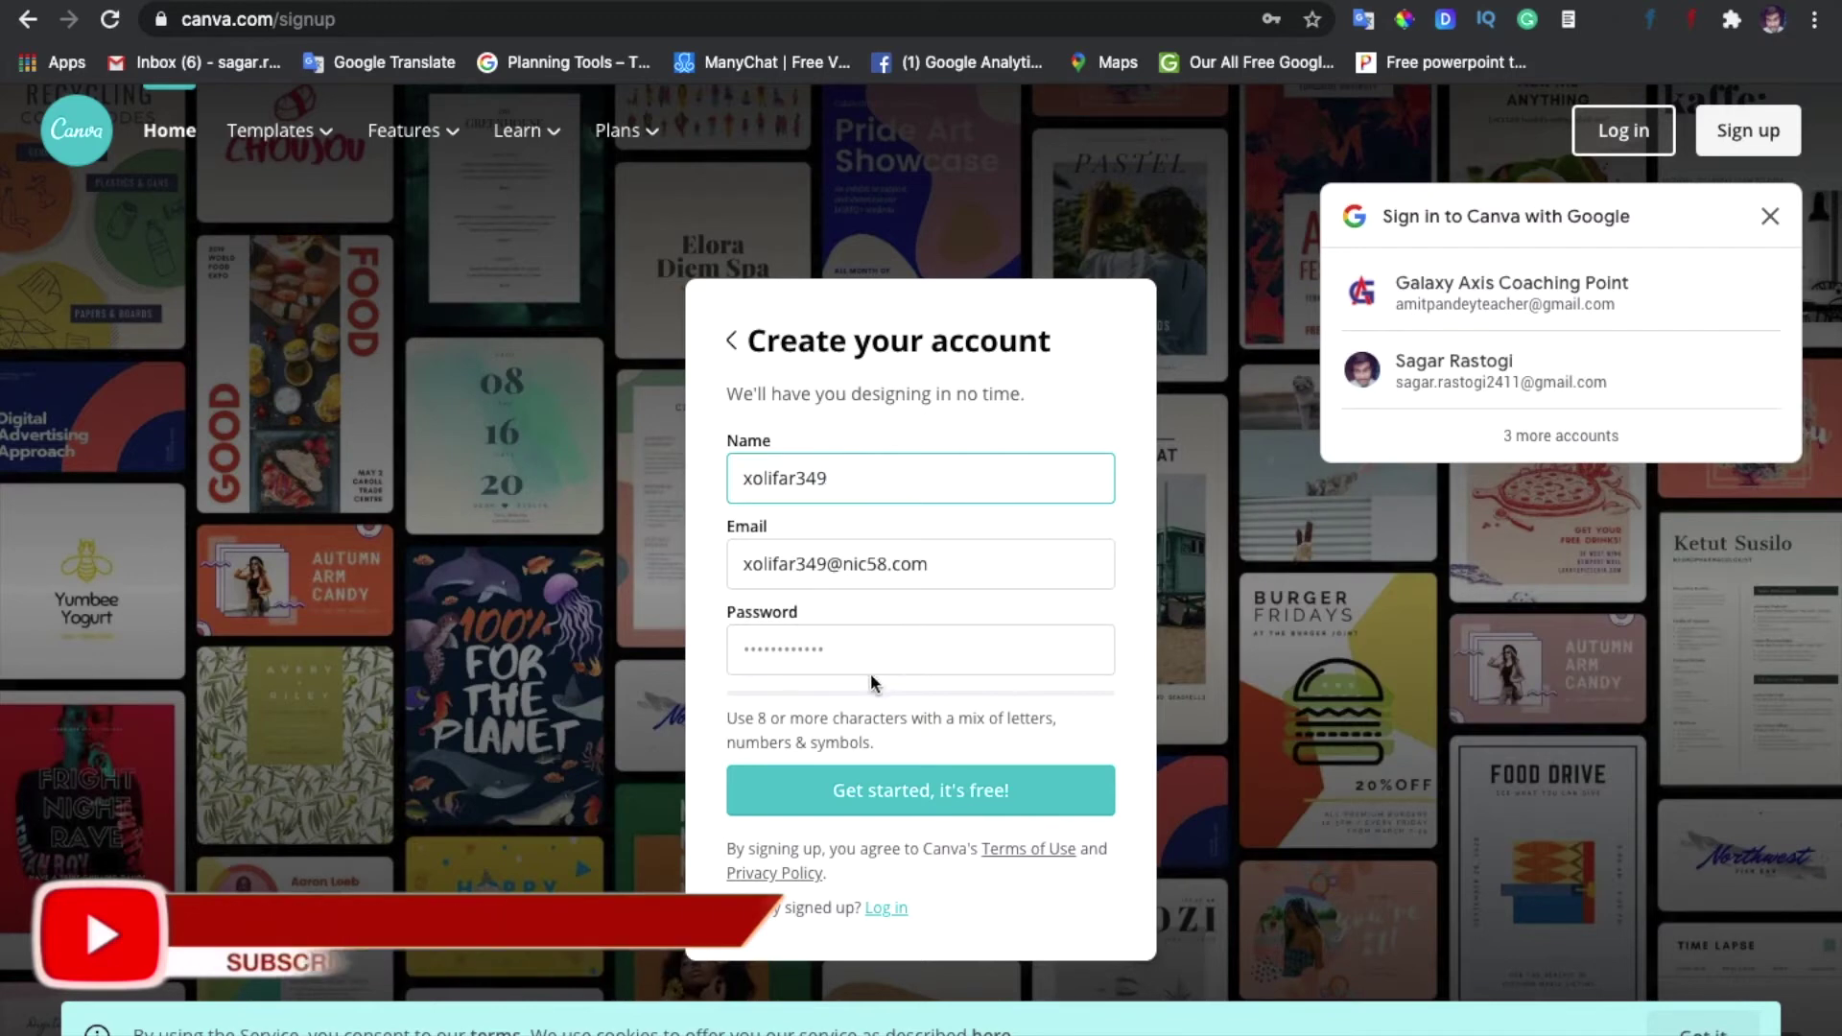
click(875, 628)
key(ctrl+v)
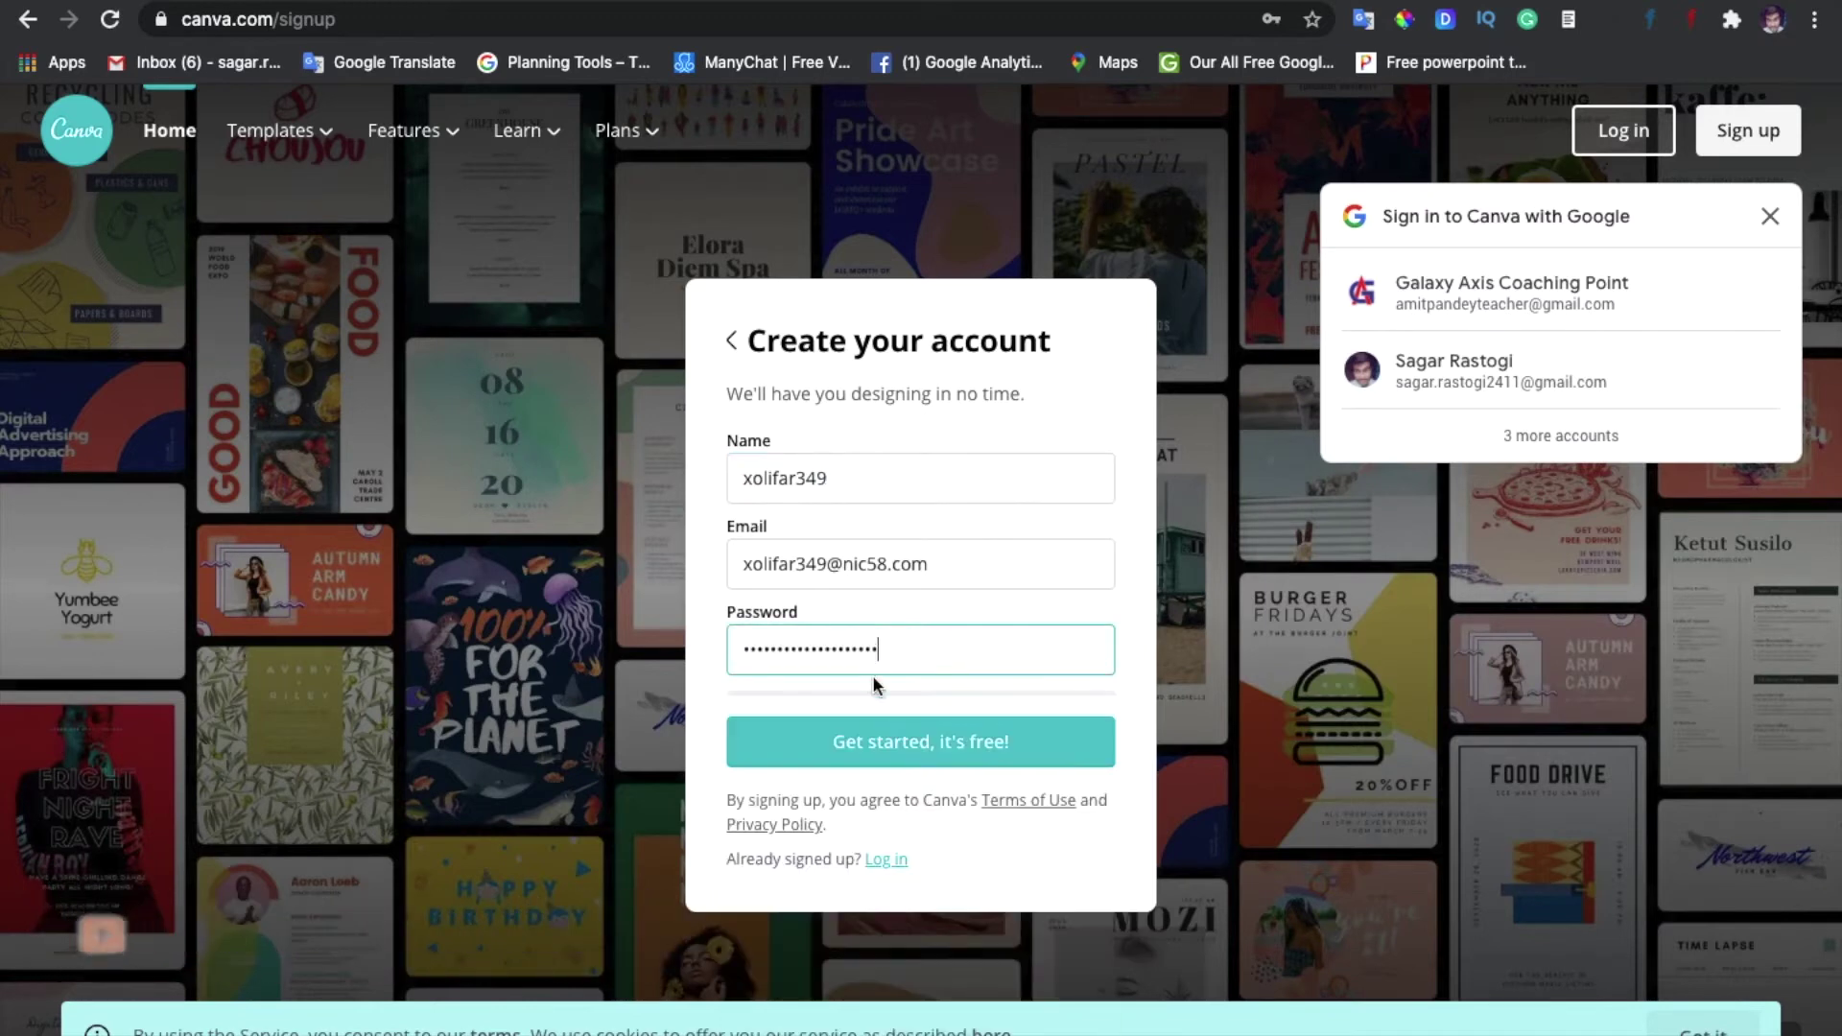
click(865, 727)
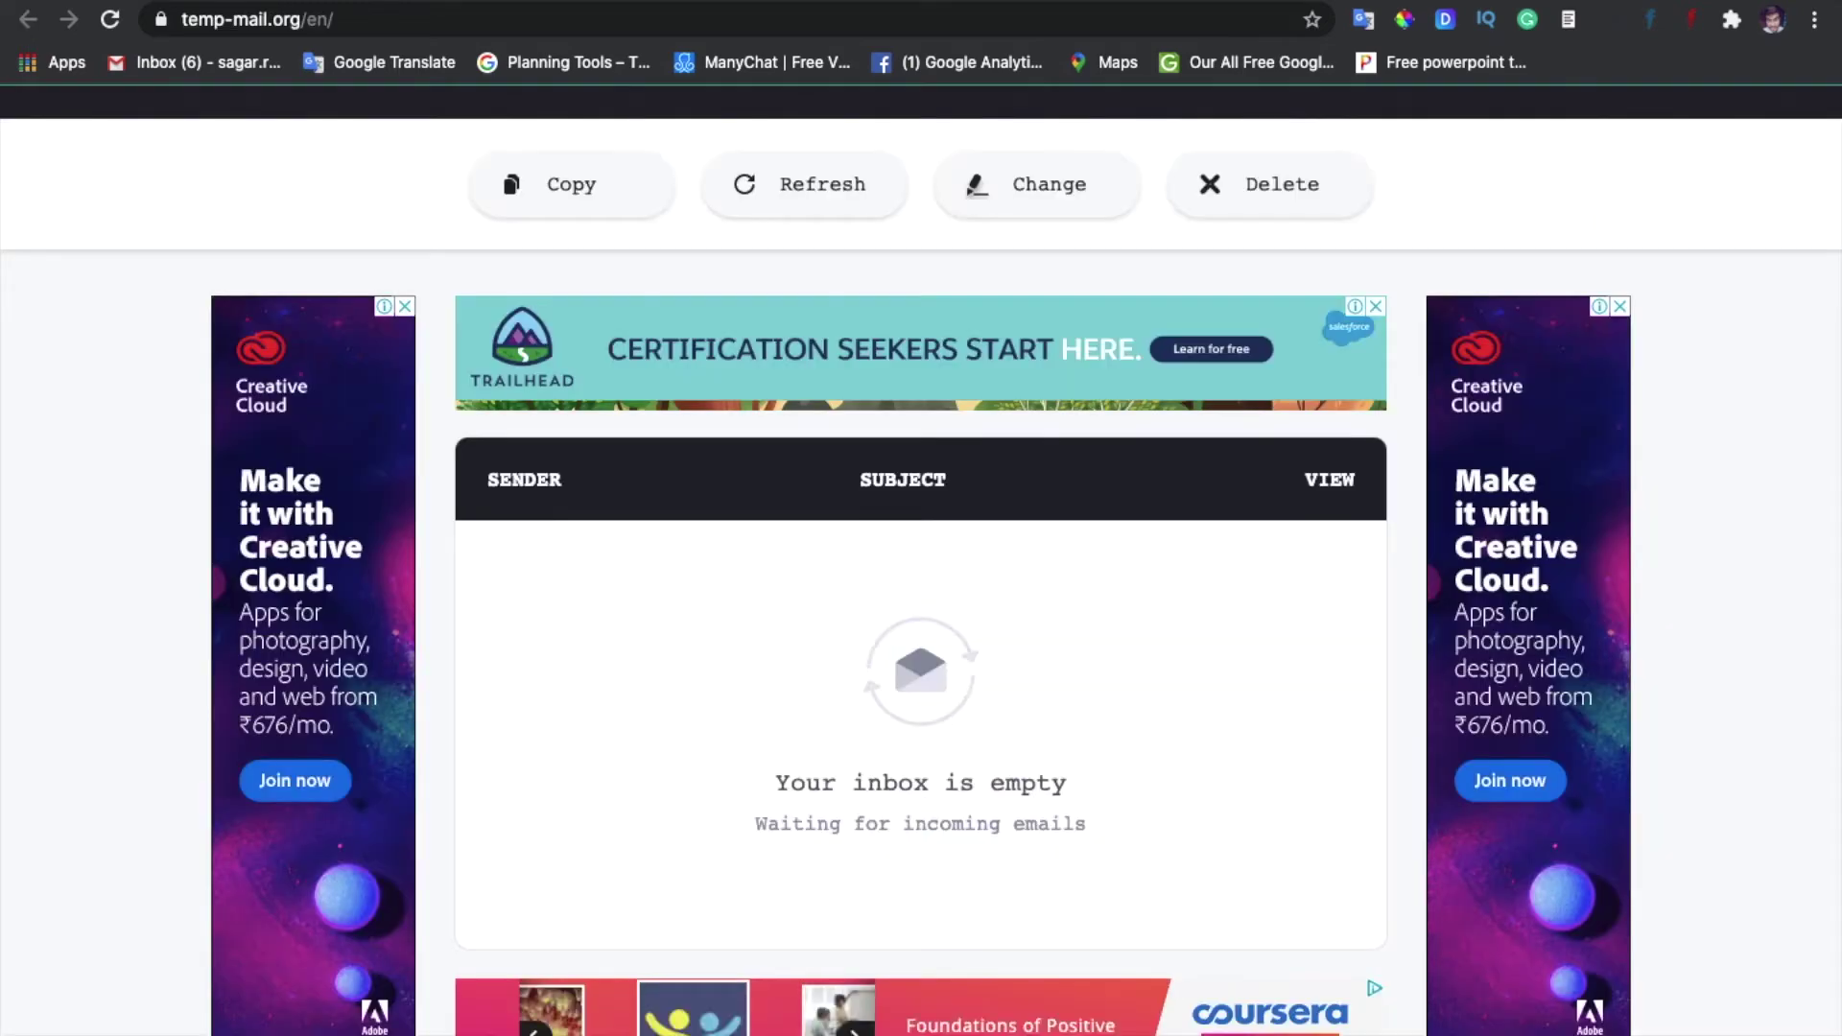
Answer Canva's onboarding as Student and skip inviting team members.
scroll(989, 545, down, 5)
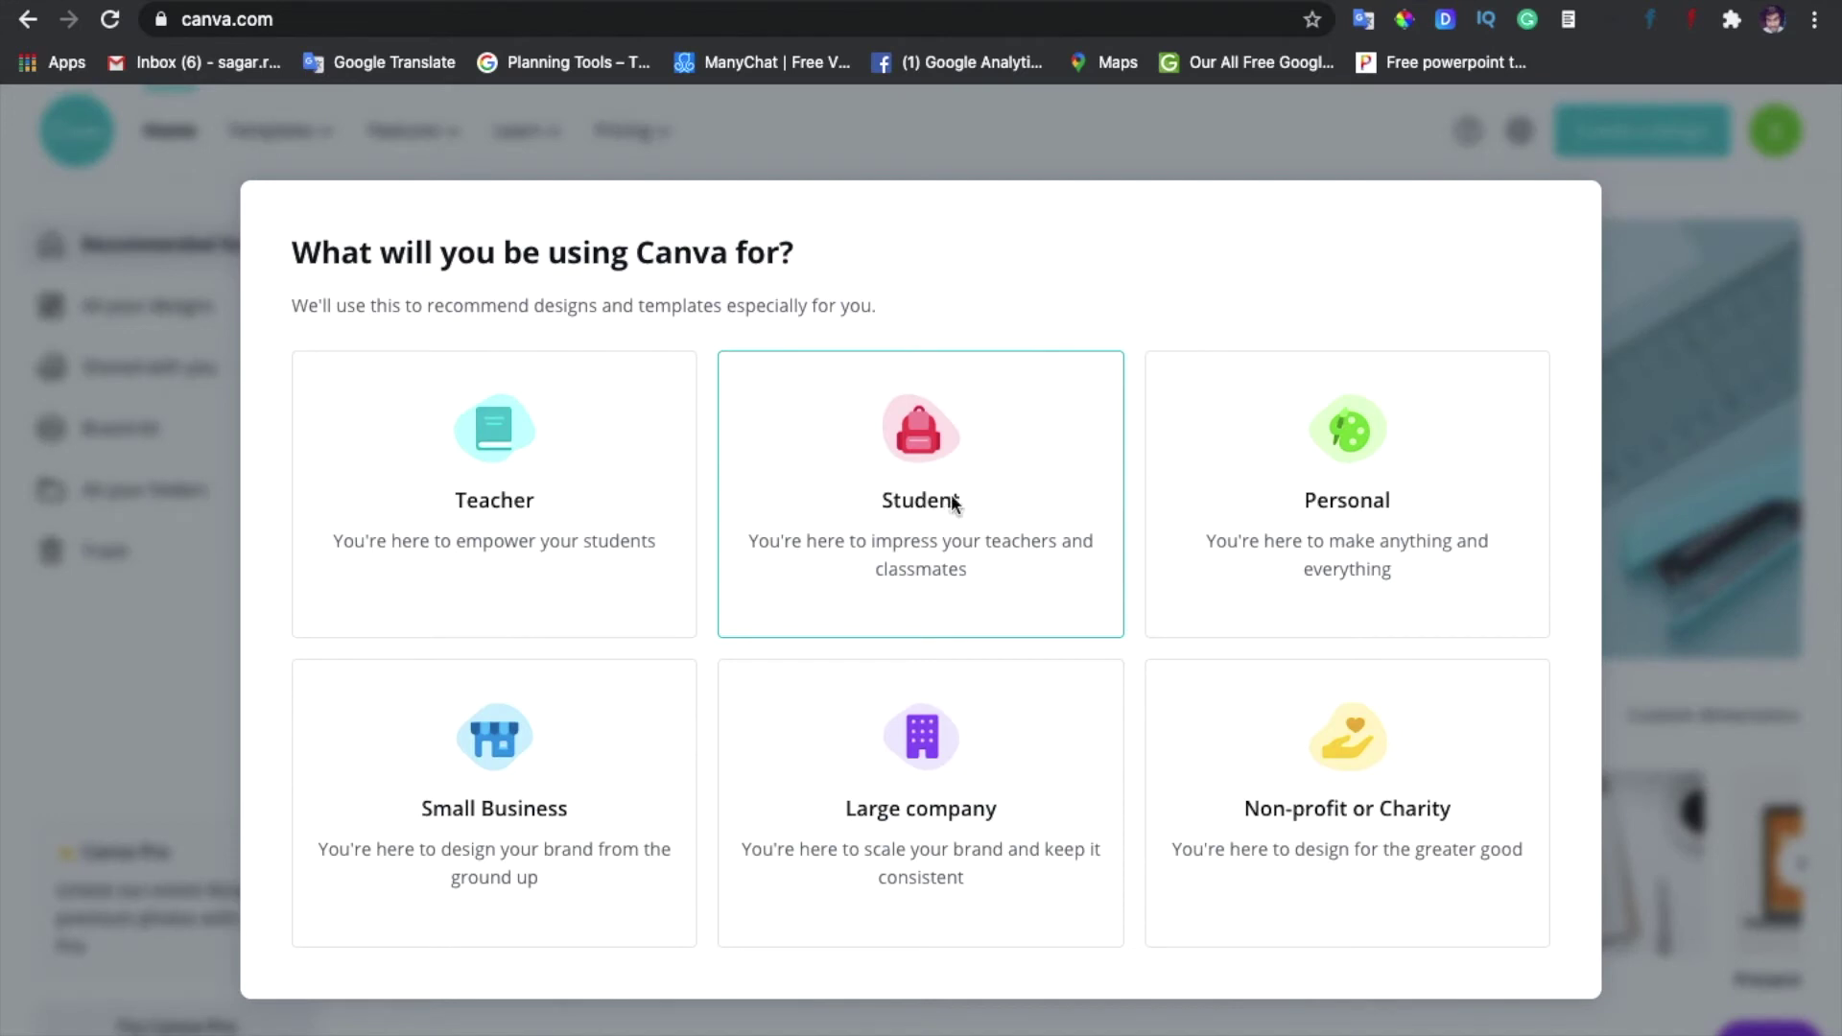
click(955, 503)
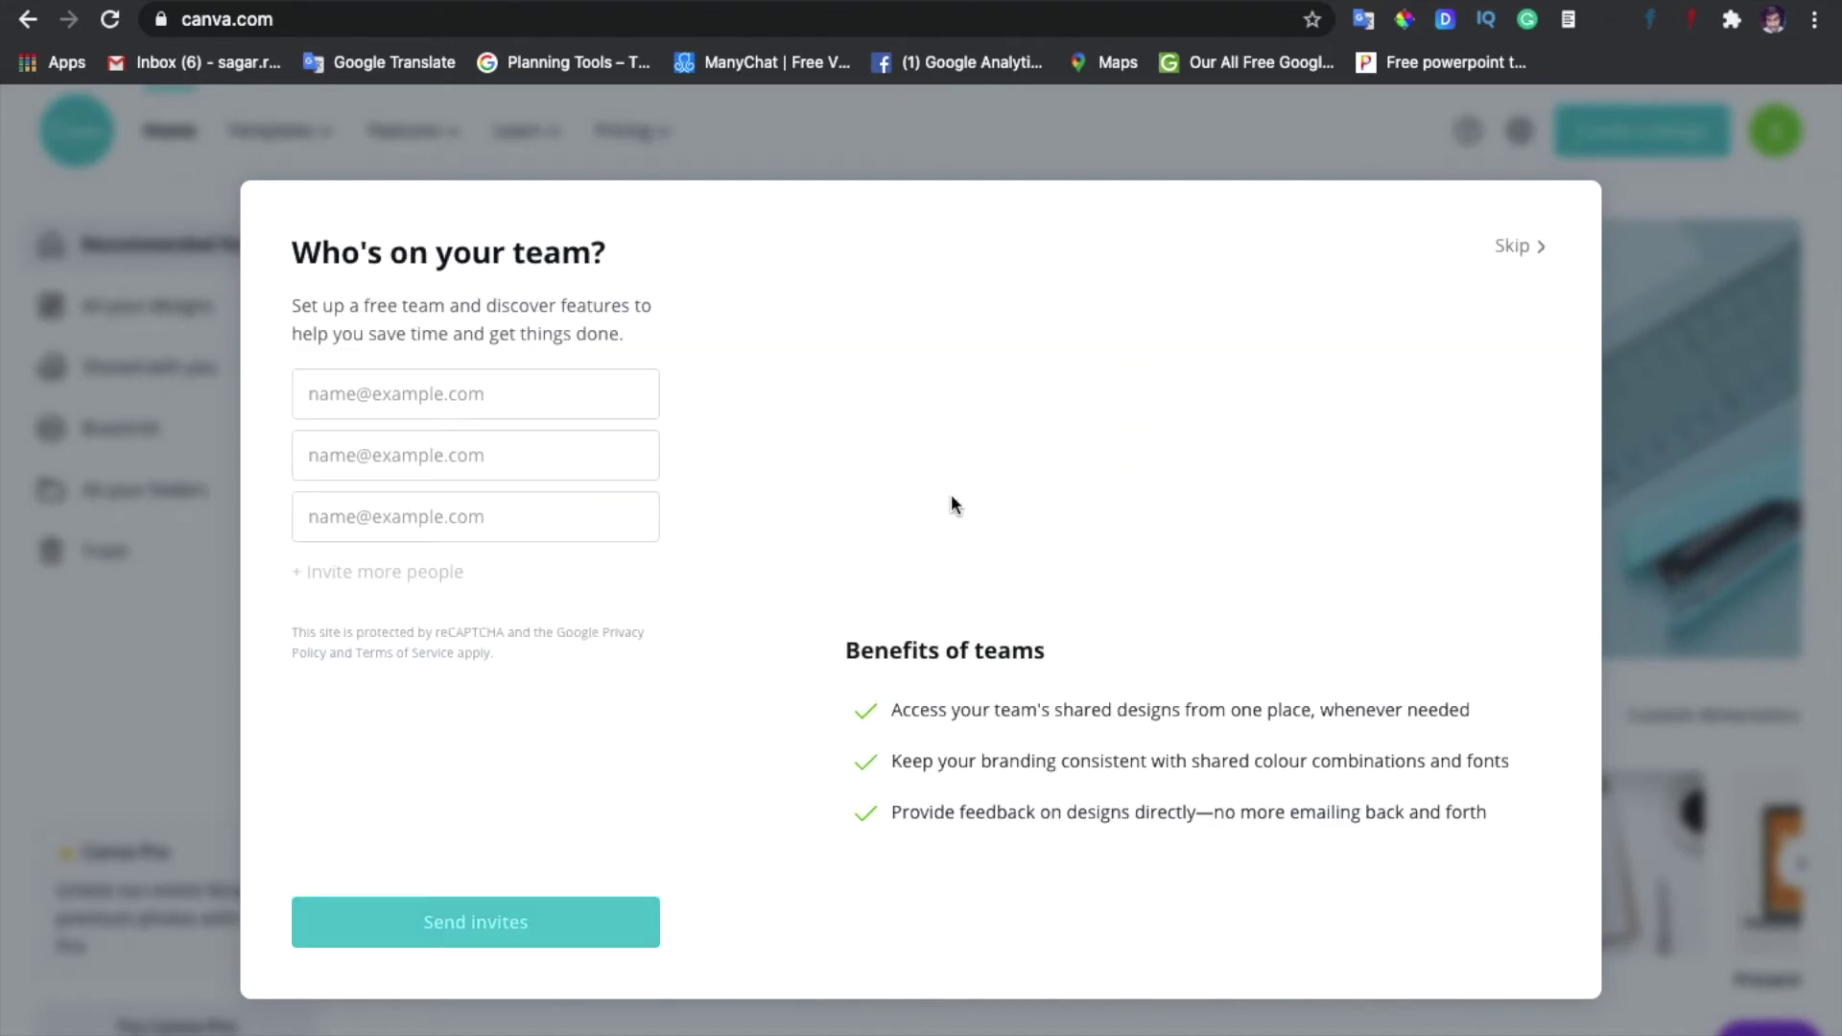
click(1517, 250)
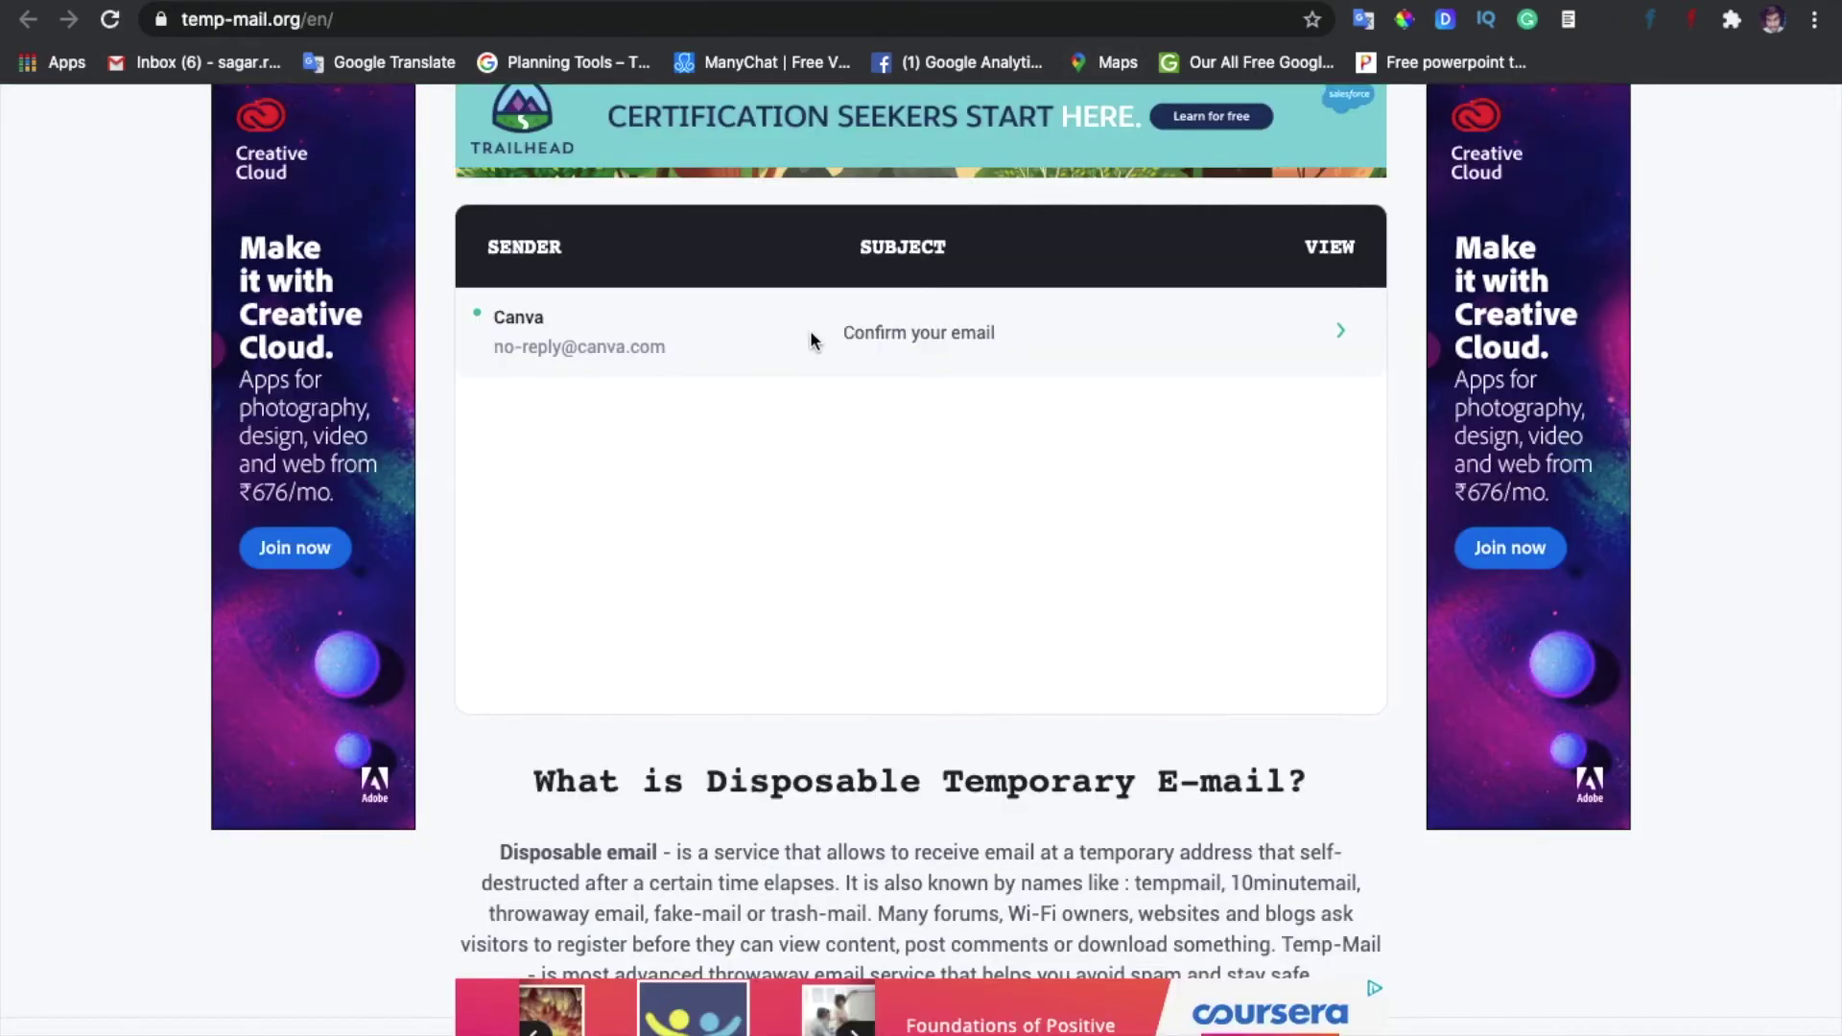
Open Canva's 'Confirm your email' message in Temp Mail and scroll down through it.
click(956, 338)
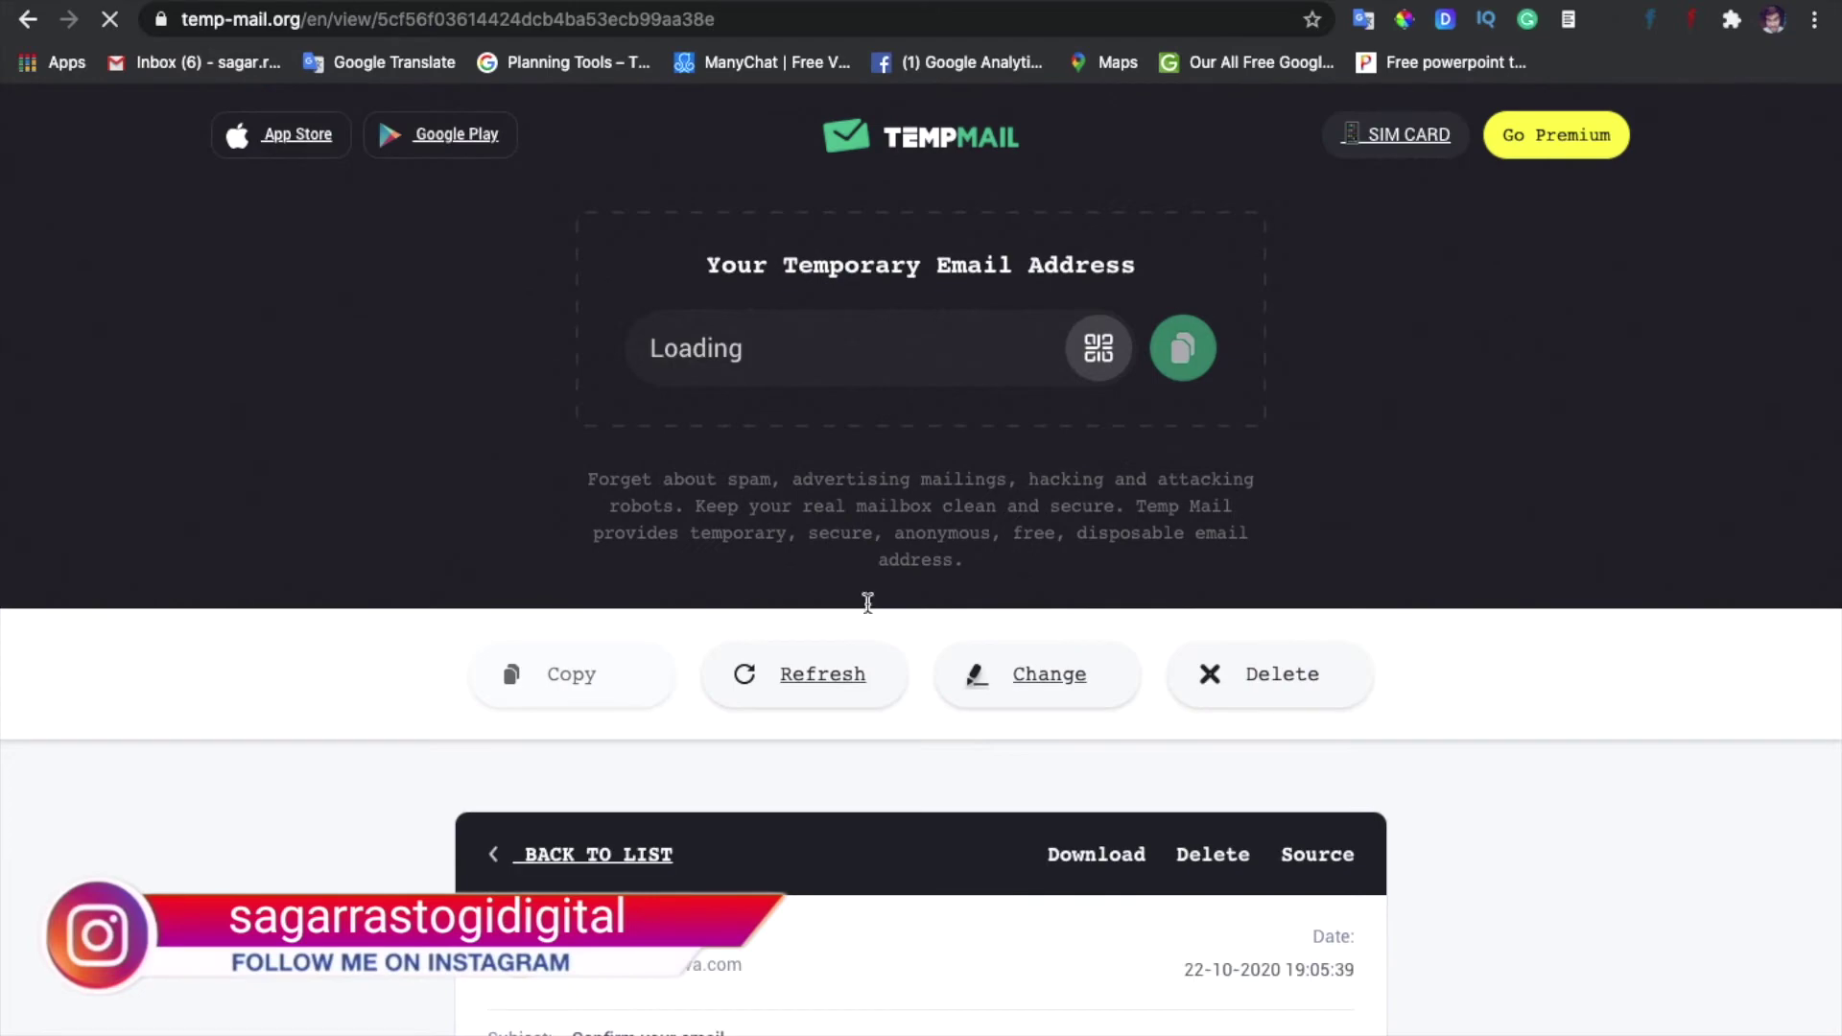
scroll(984, 434, down, 5)
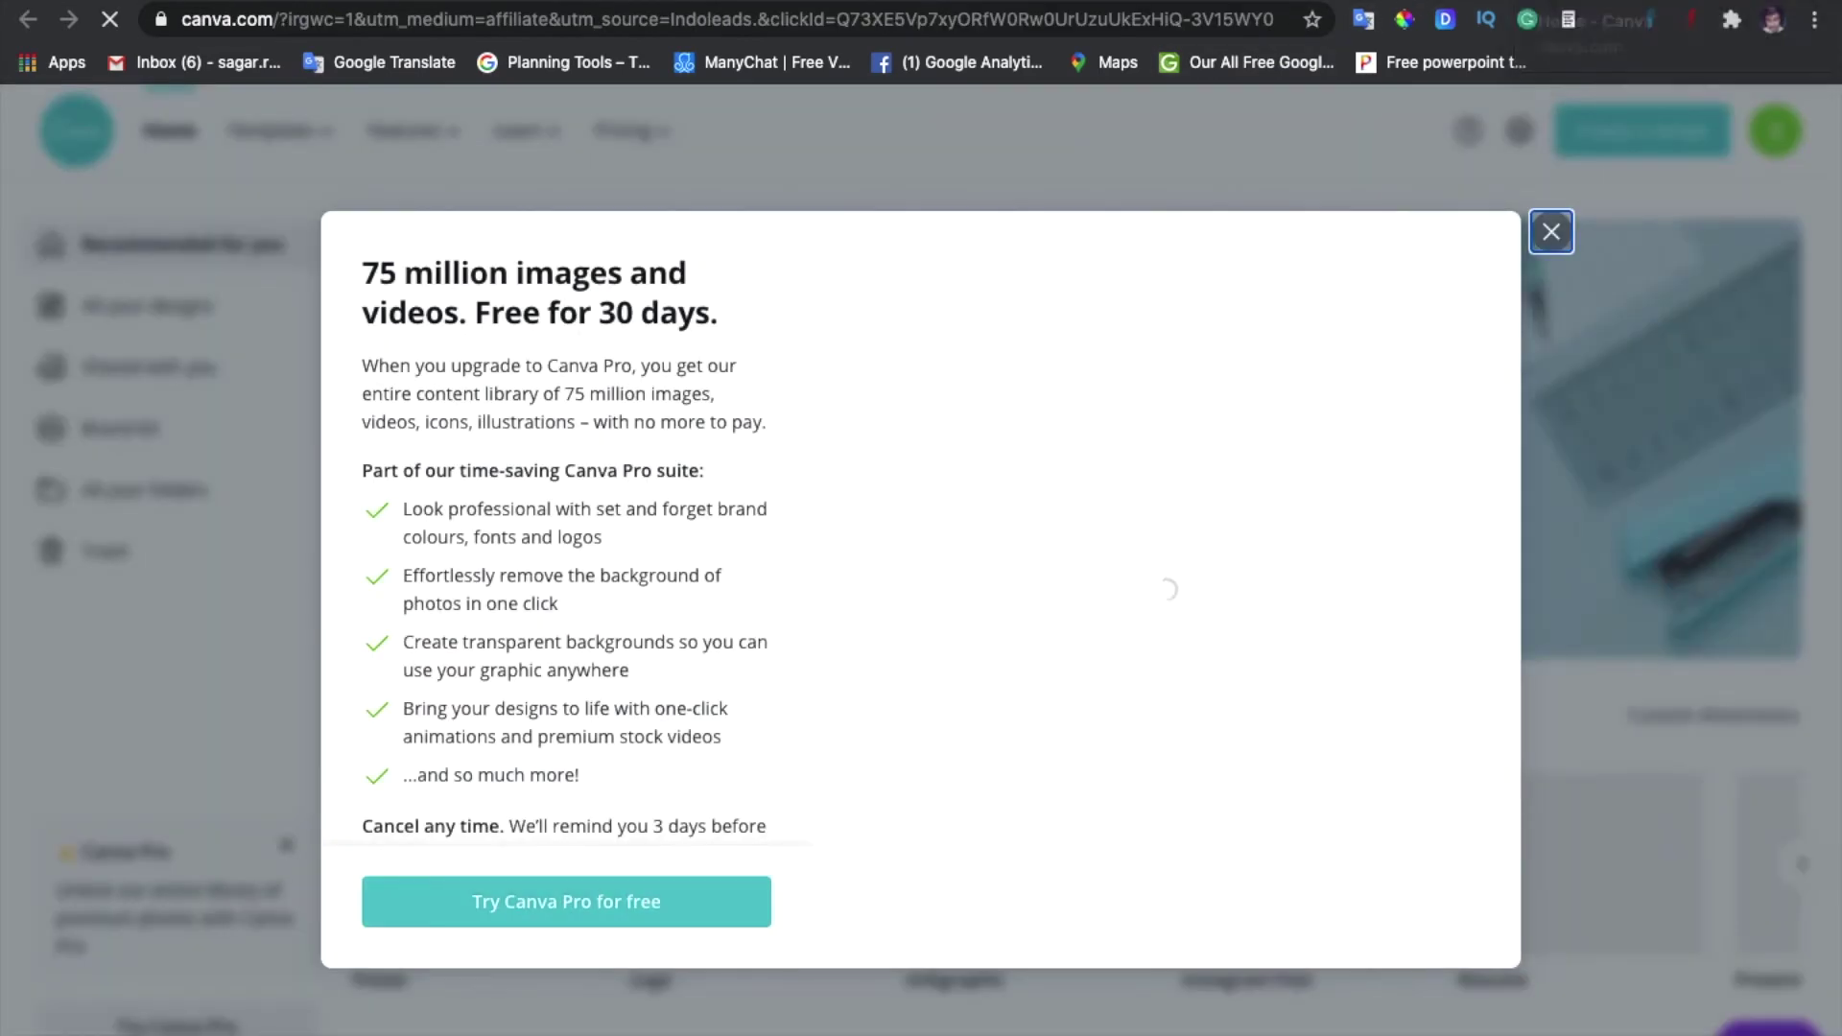
Dismiss the Canva Pro trial offer, check the account menu, and return to Temp Mail.
click(1551, 231)
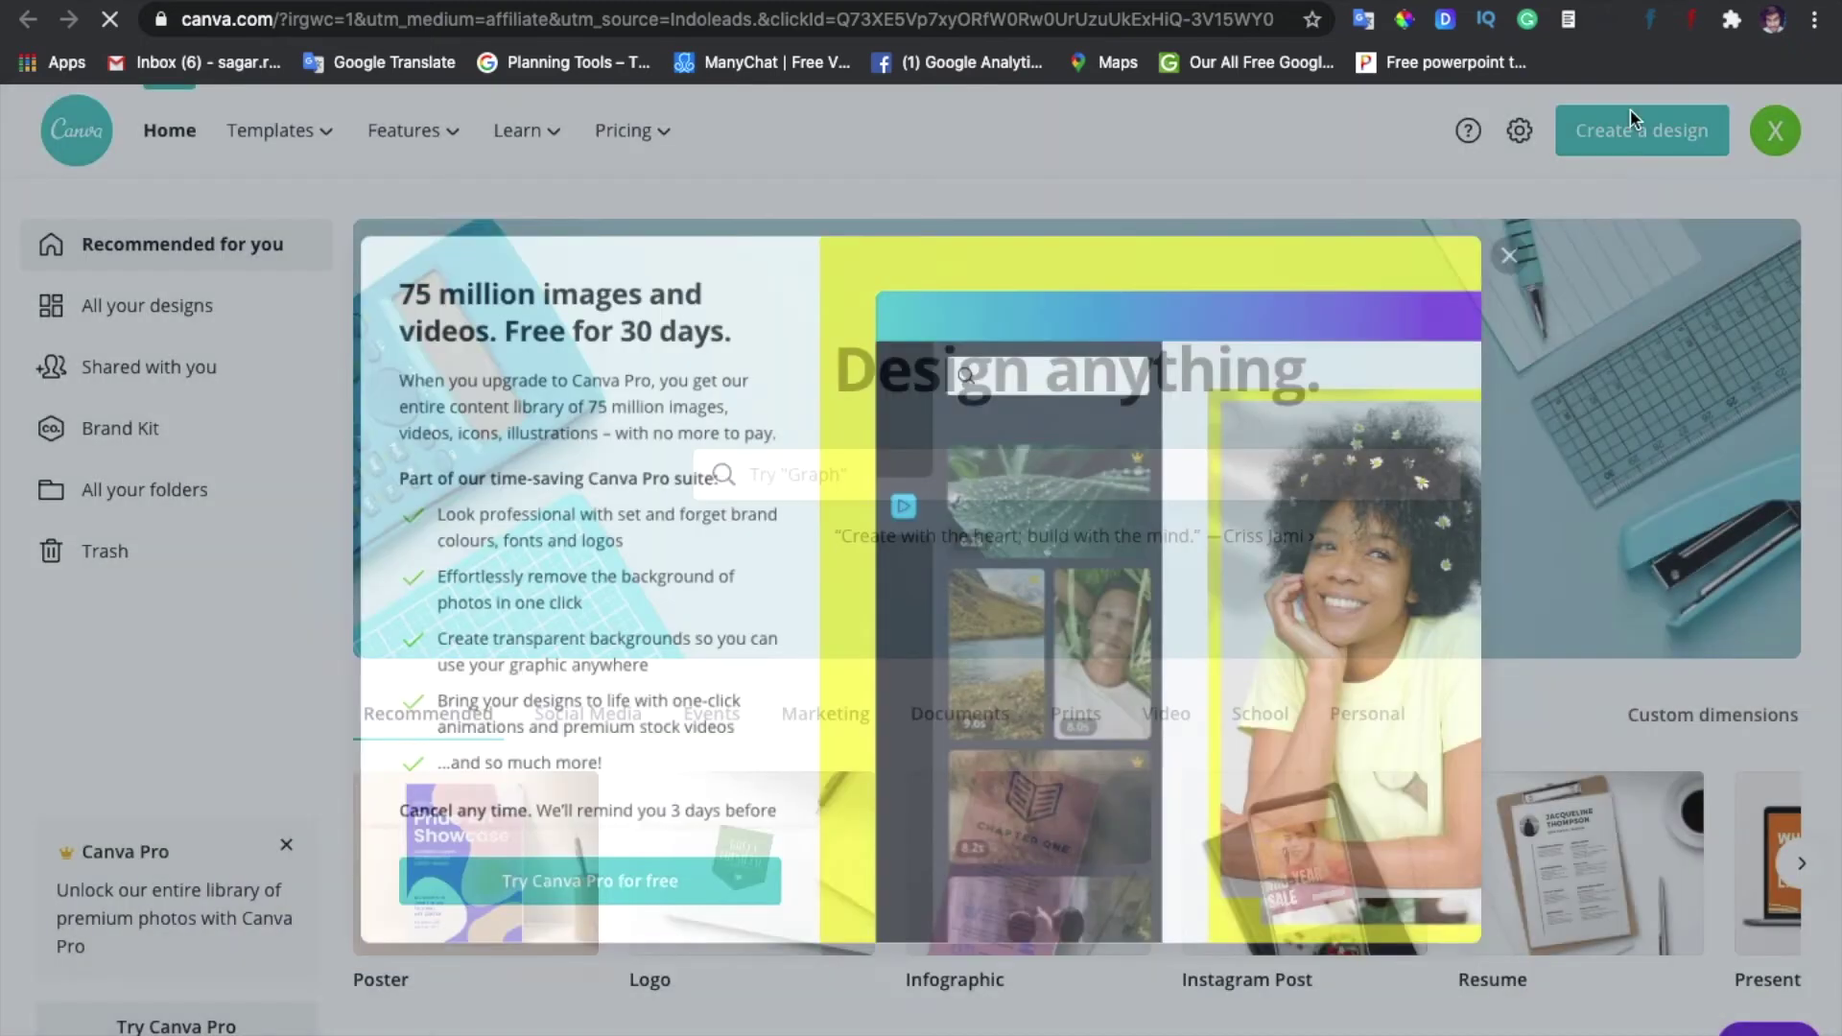
click(1775, 130)
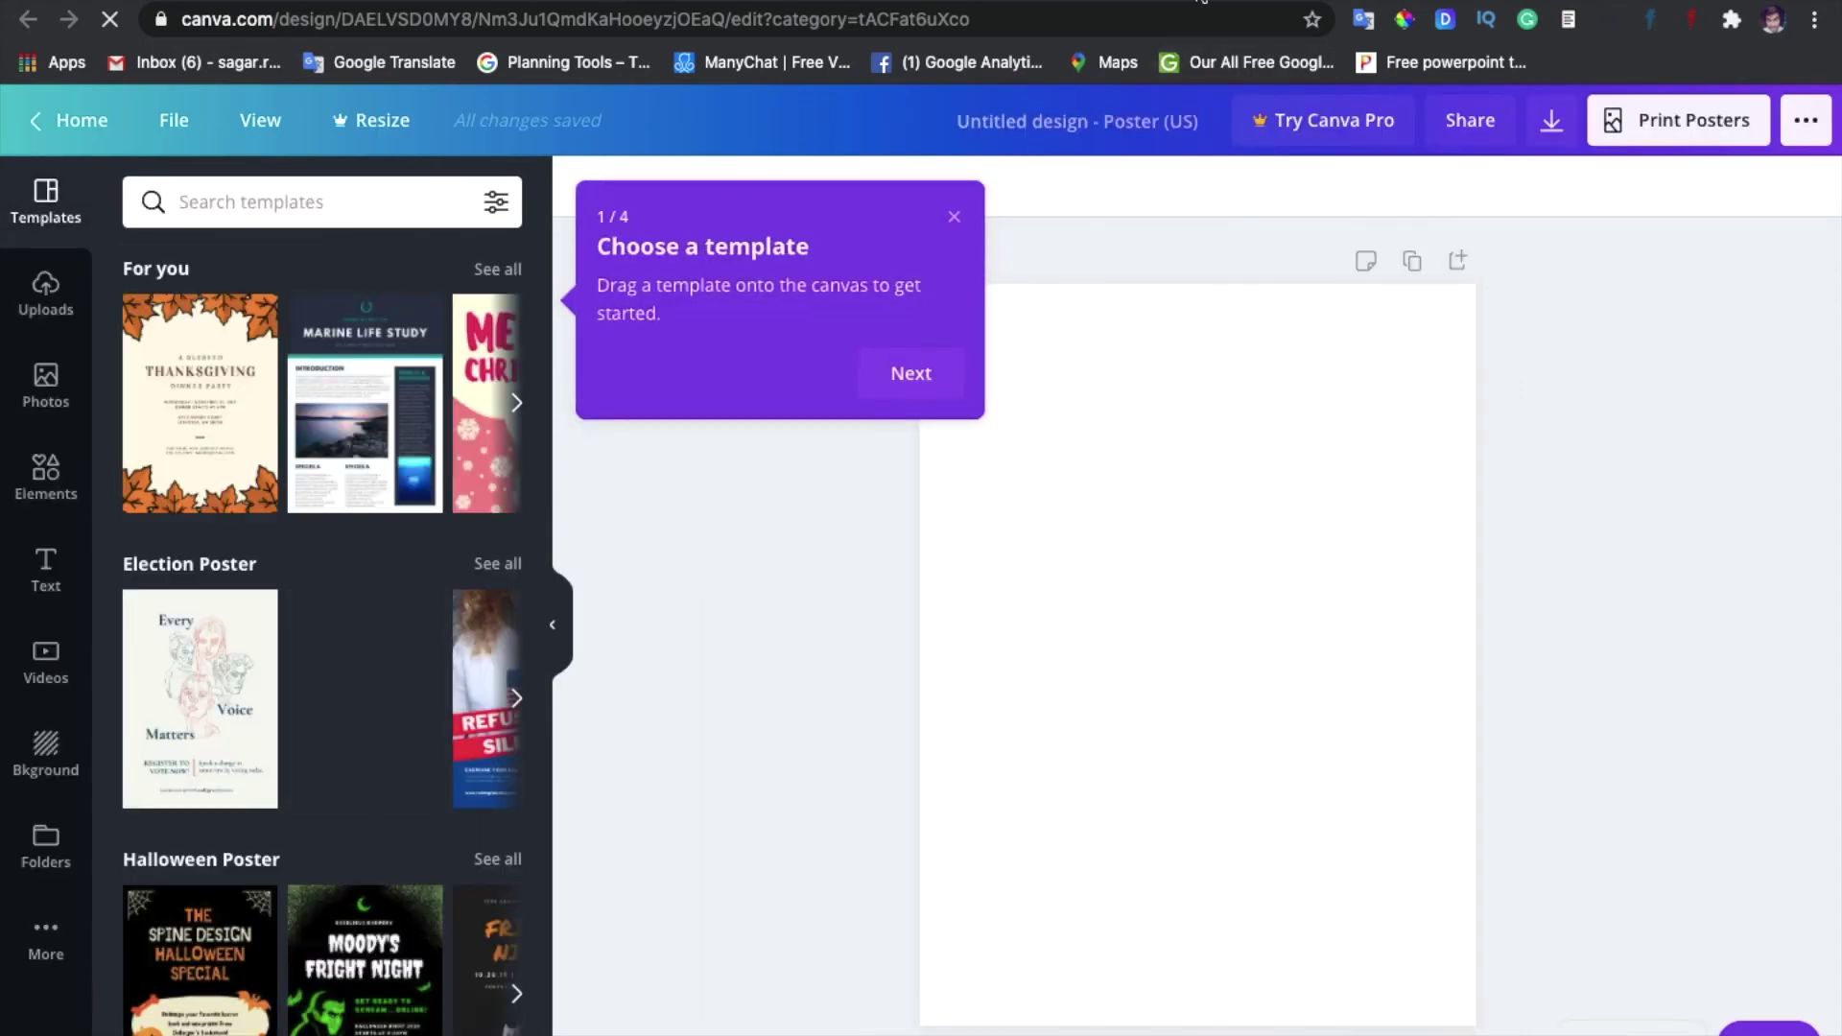
click(1201, 0)
scroll(967, 493, down, 1)
Leave the opened confirmation message and return to the Temp Mail inbox list.
scroll(967, 493, up, 4)
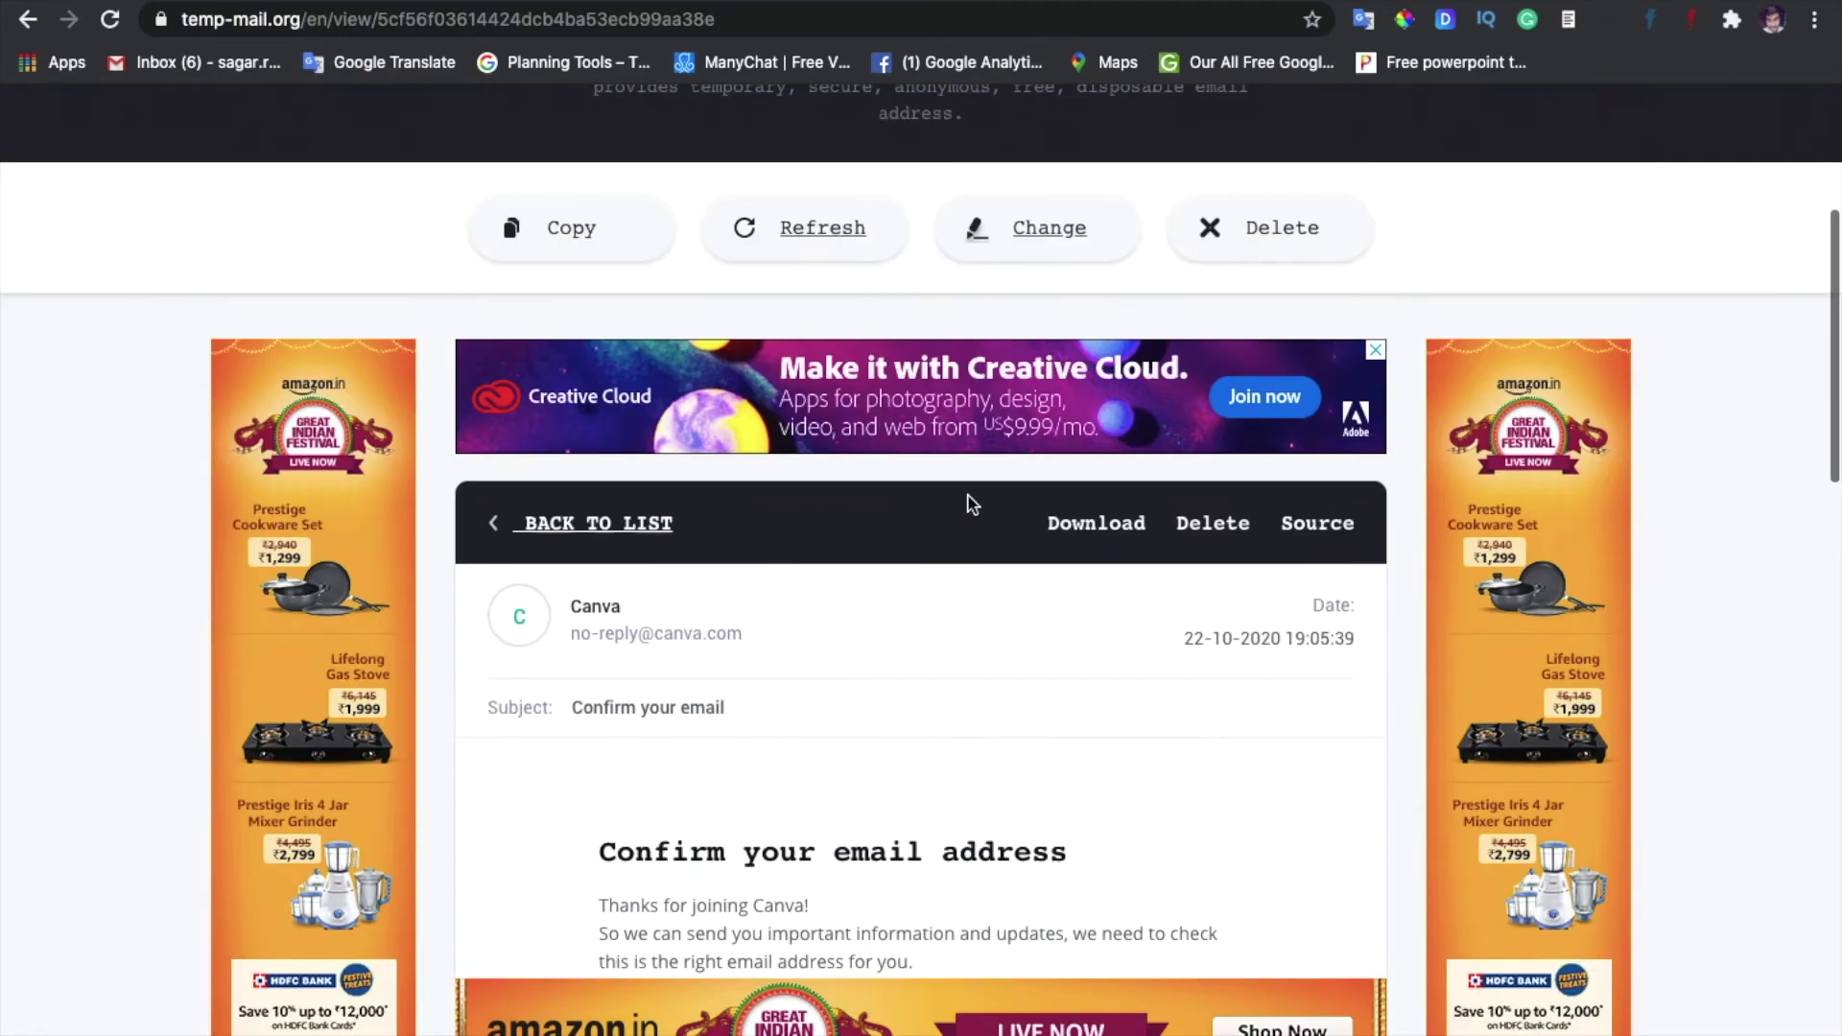
scroll(967, 504, up, 4)
scroll(643, 360, down, 4)
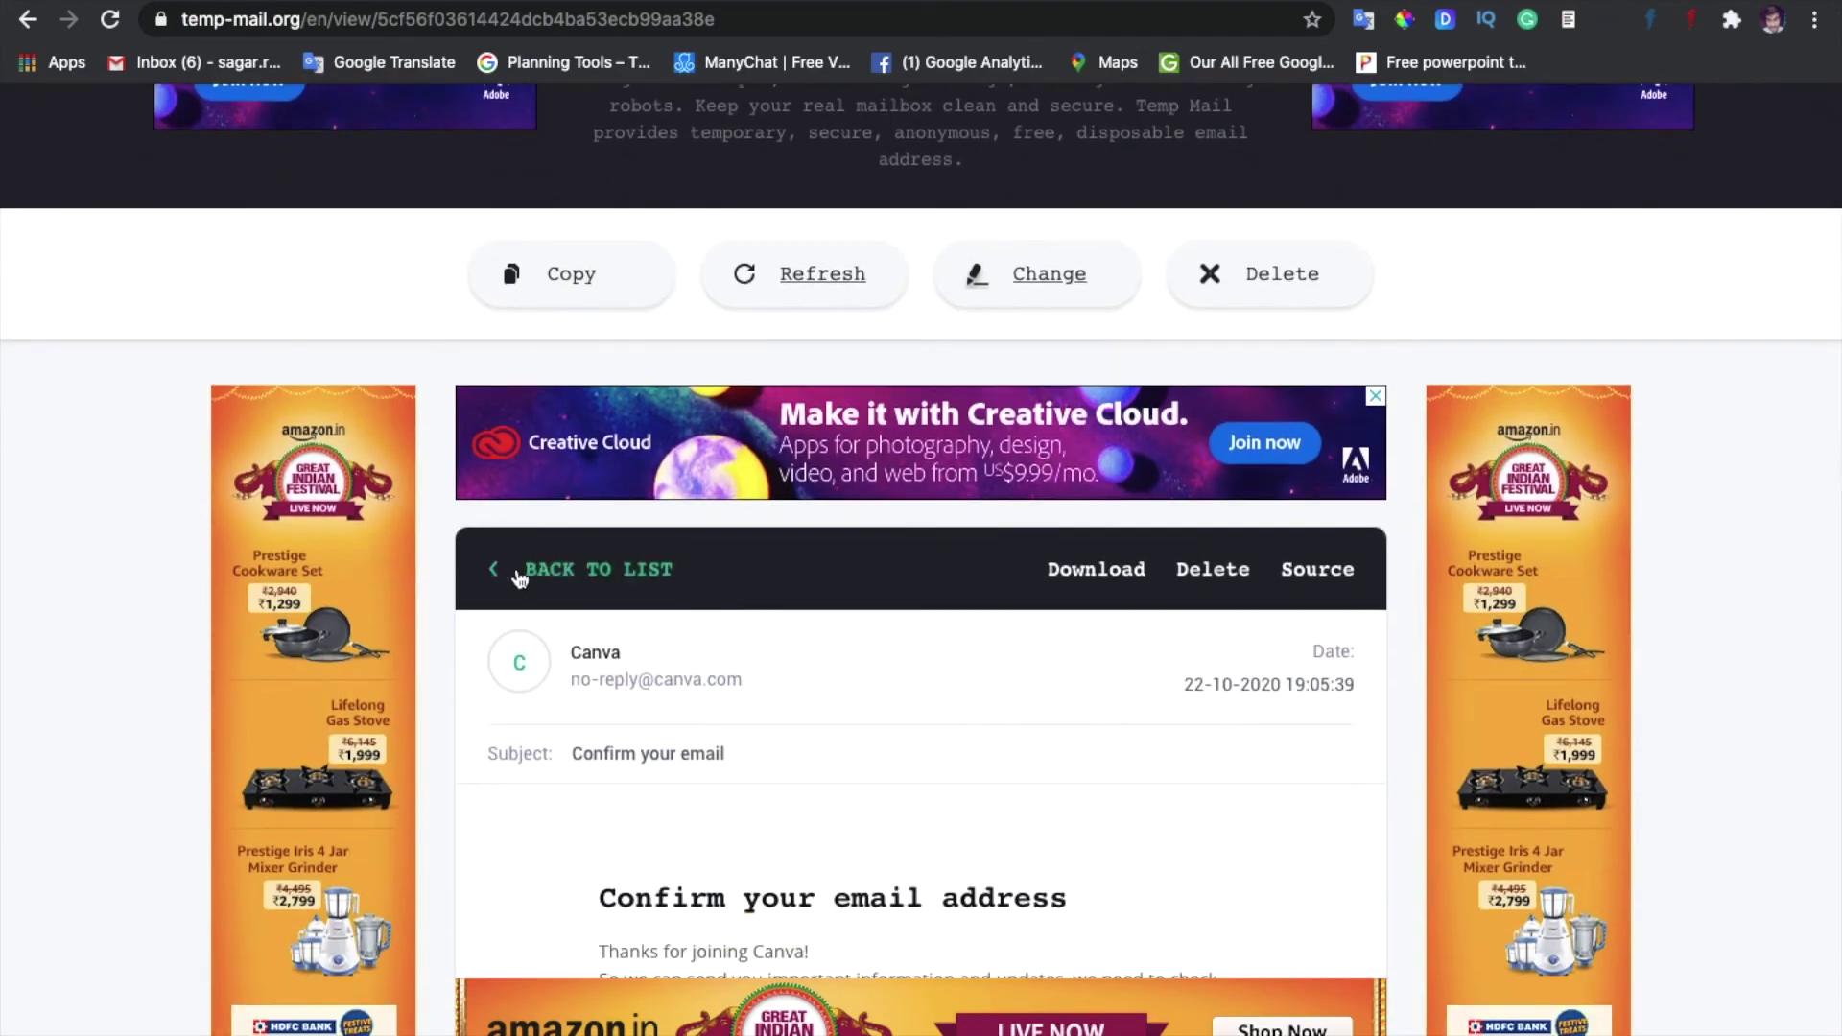
click(523, 576)
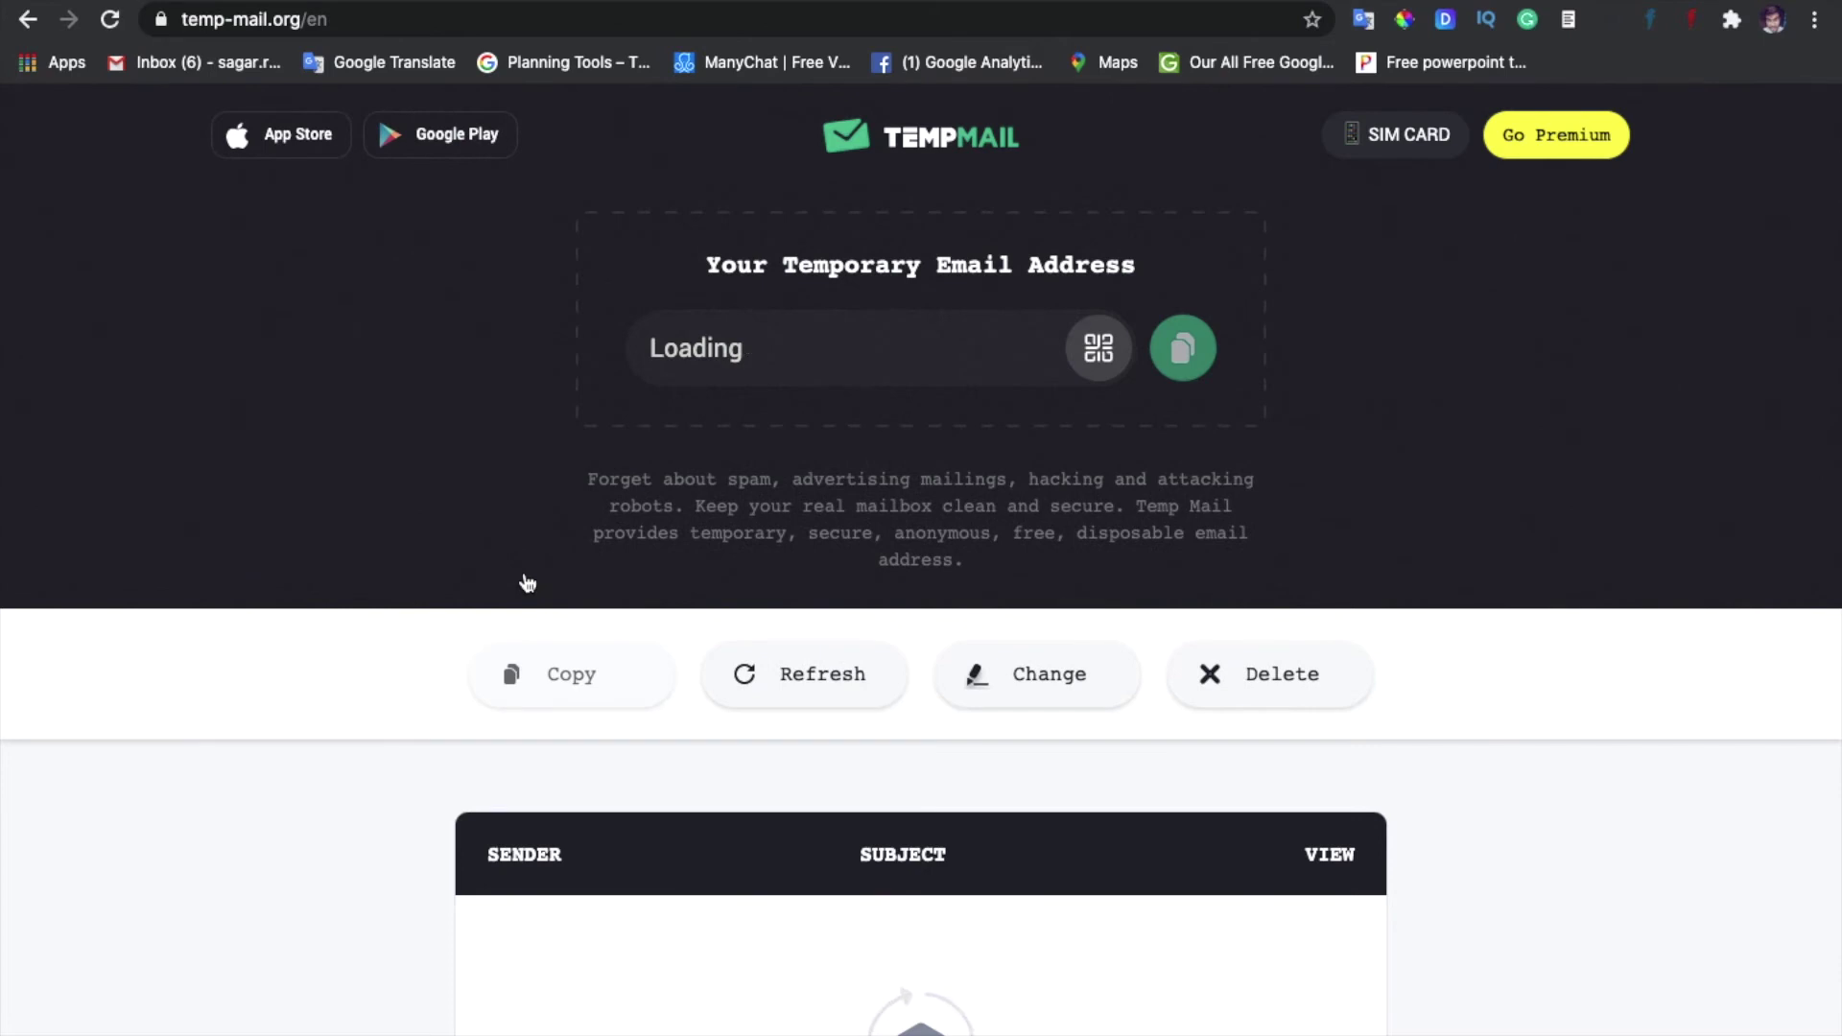
Check the inbox listing Canva's message, then select the whole temporary email address.
scroll(782, 802, down, 3)
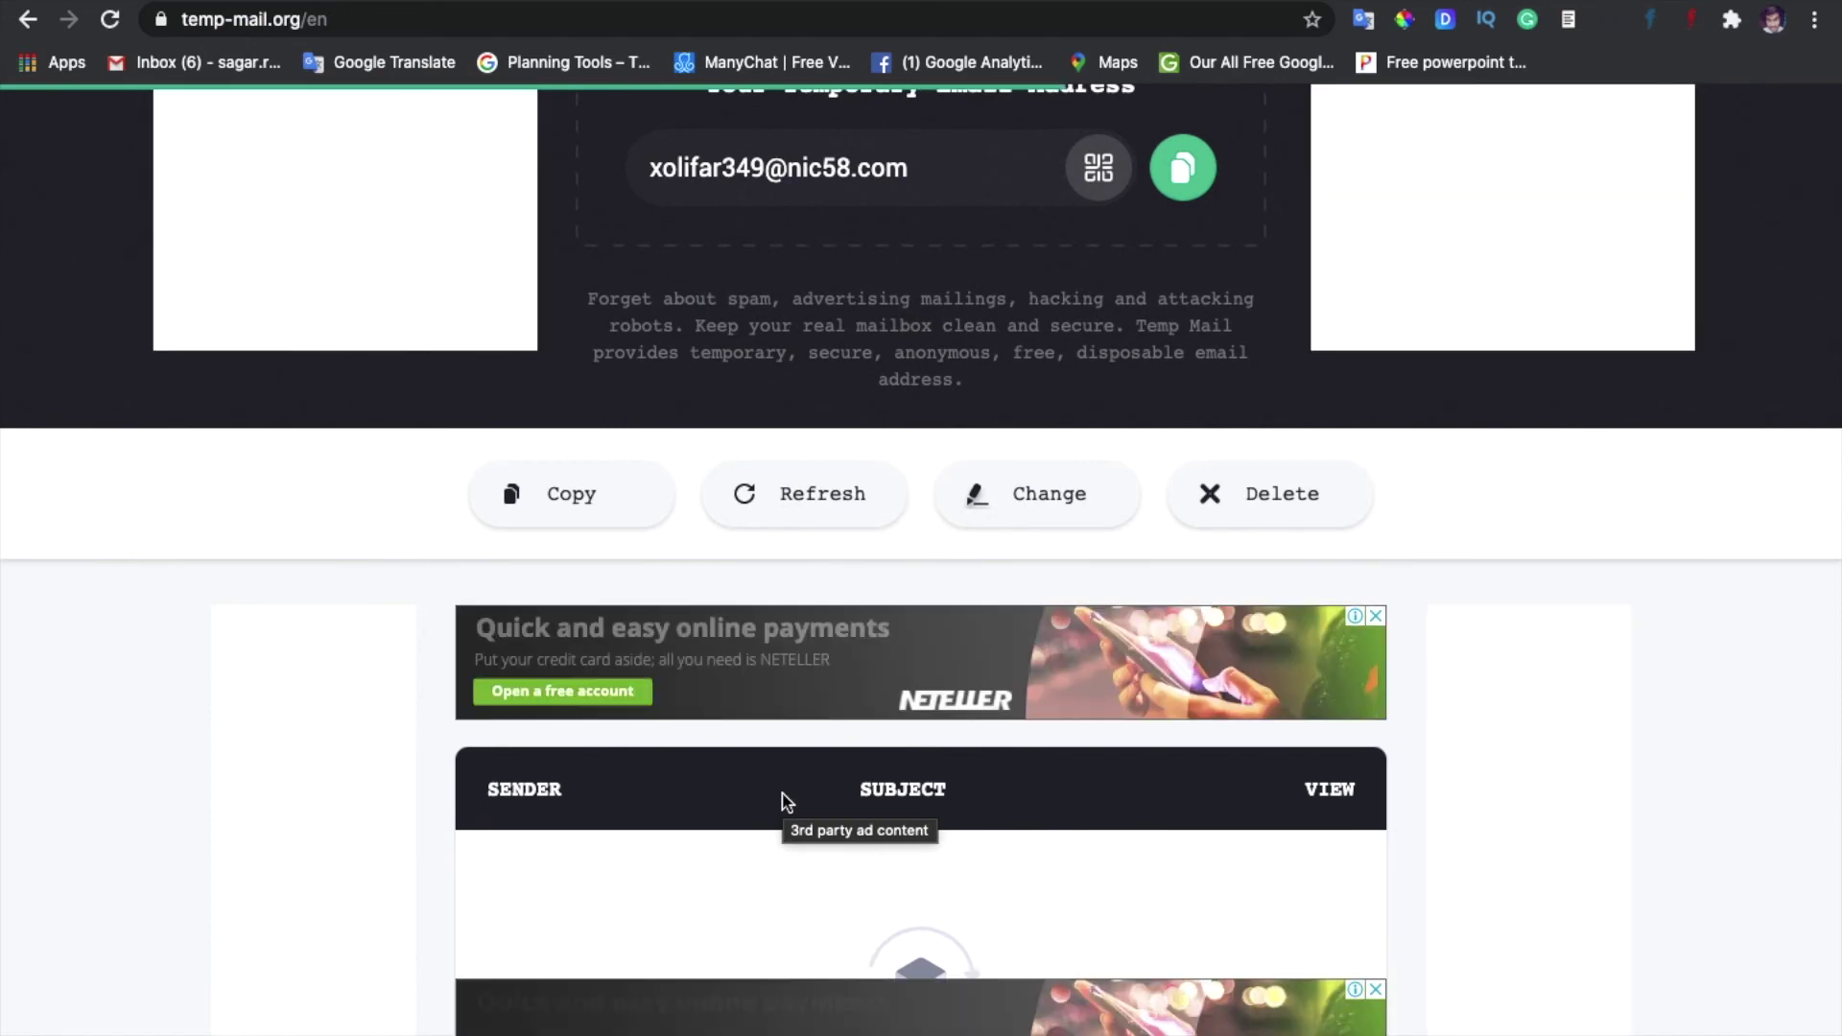
scroll(787, 801, up, 3)
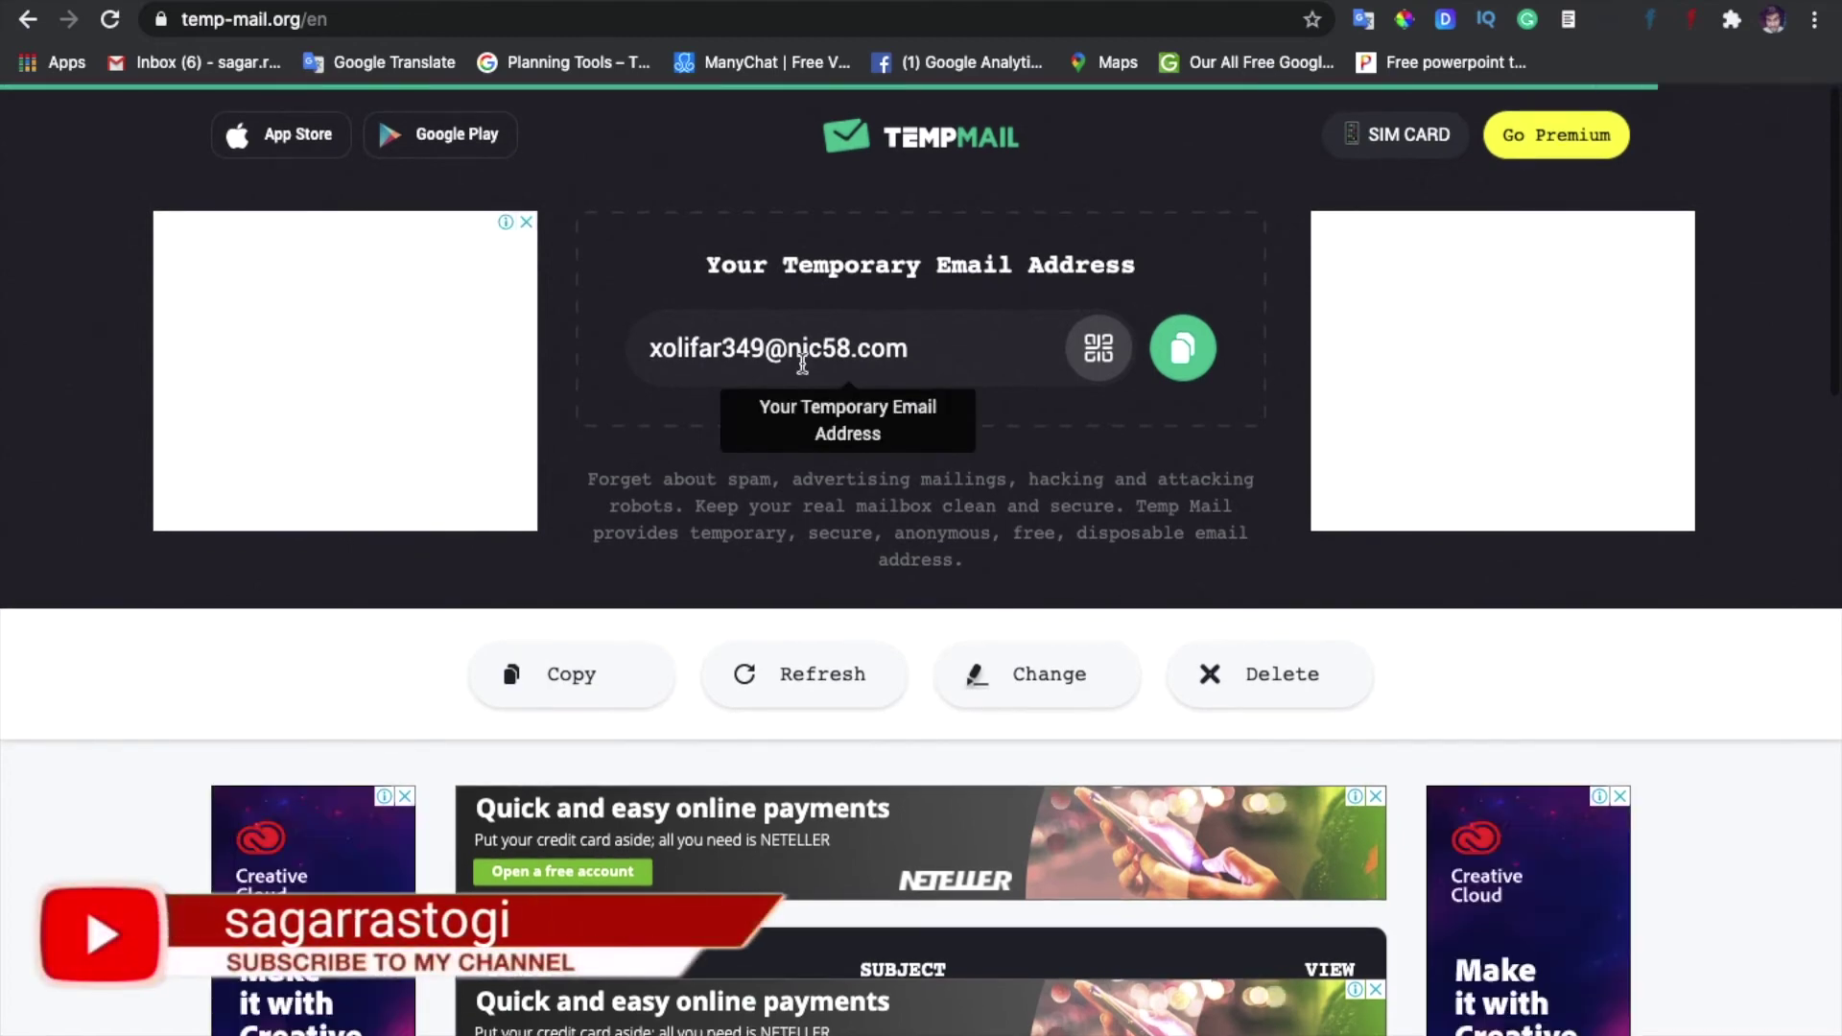
scroll(802, 363, down, 6)
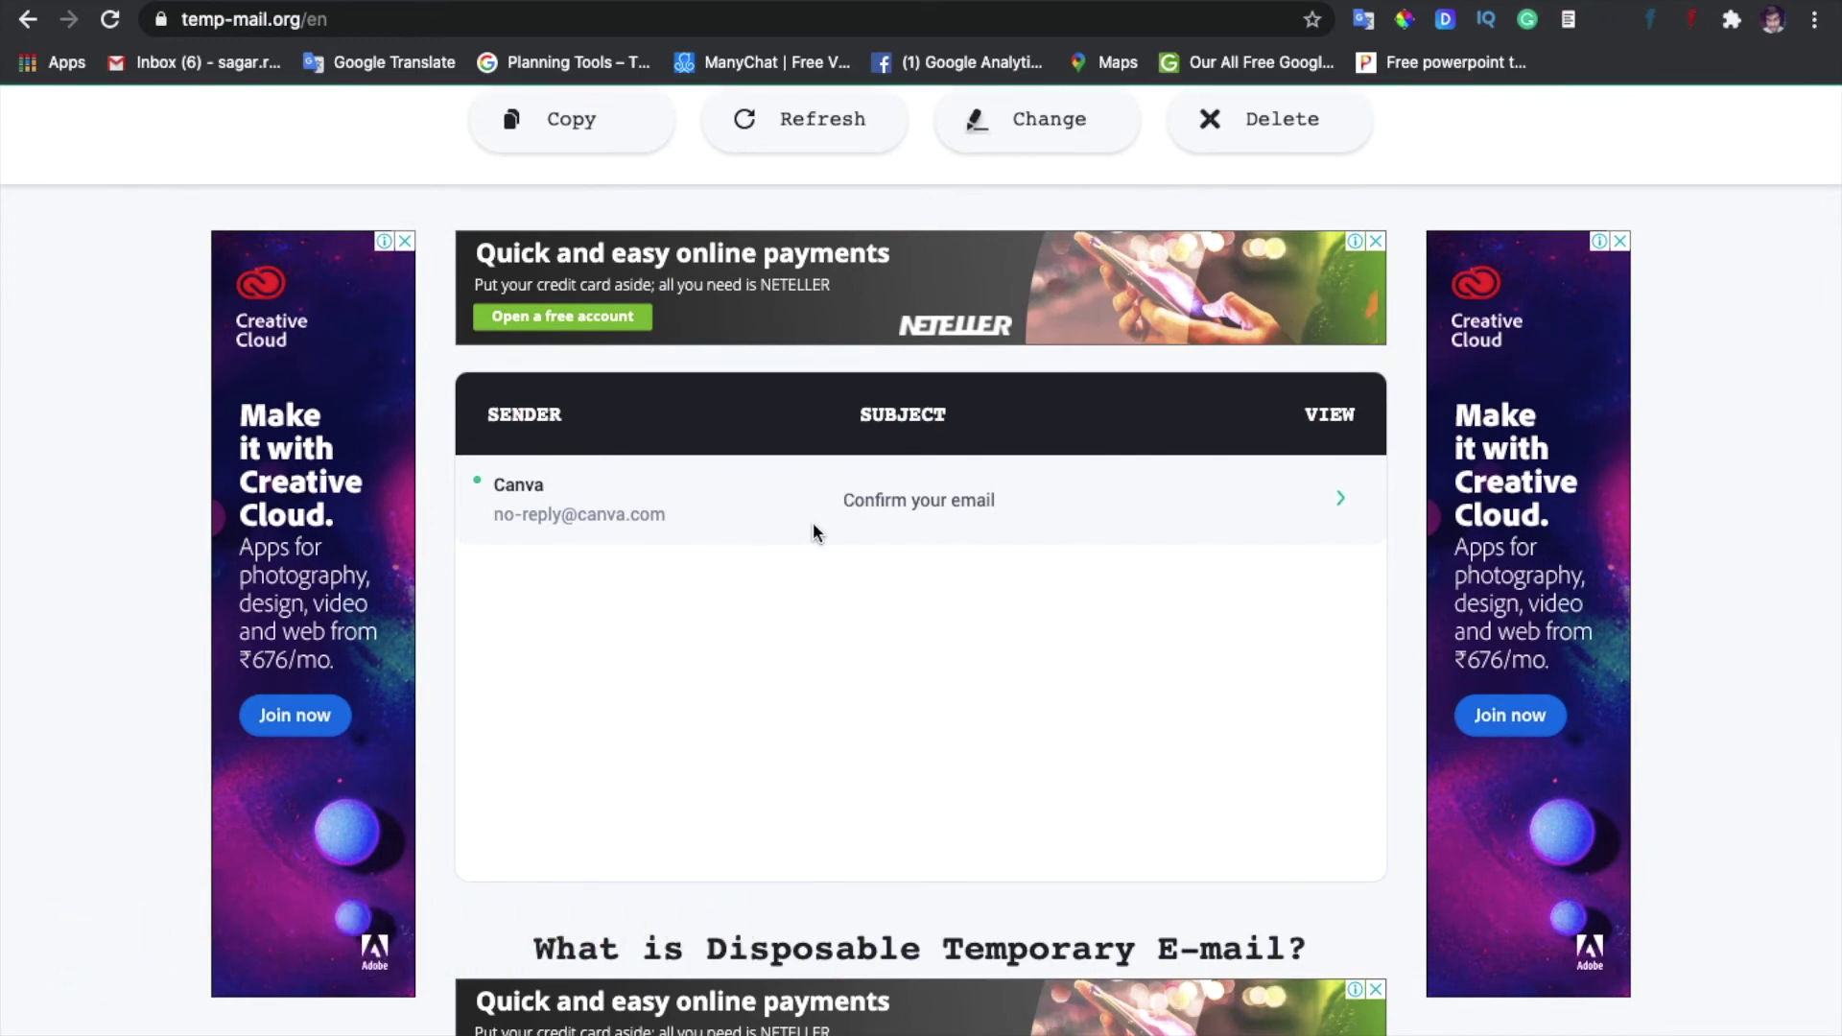
scroll(814, 534, up, 5)
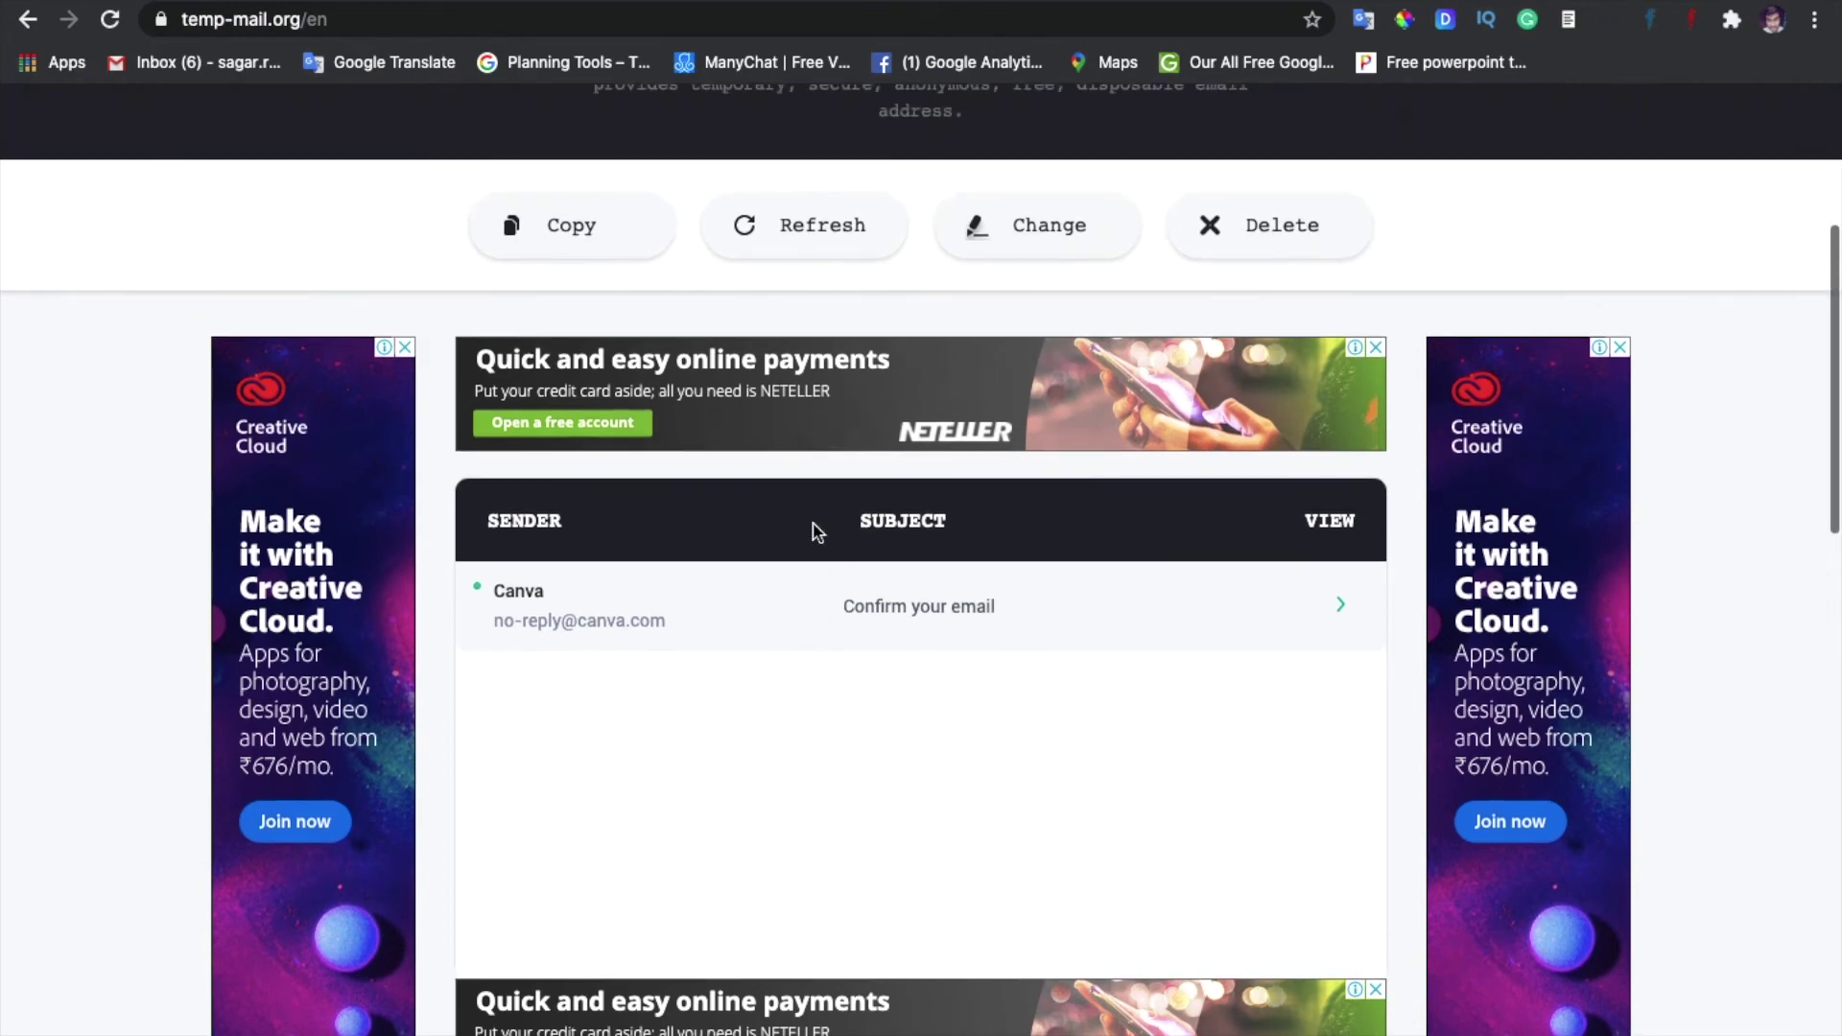
click(876, 266)
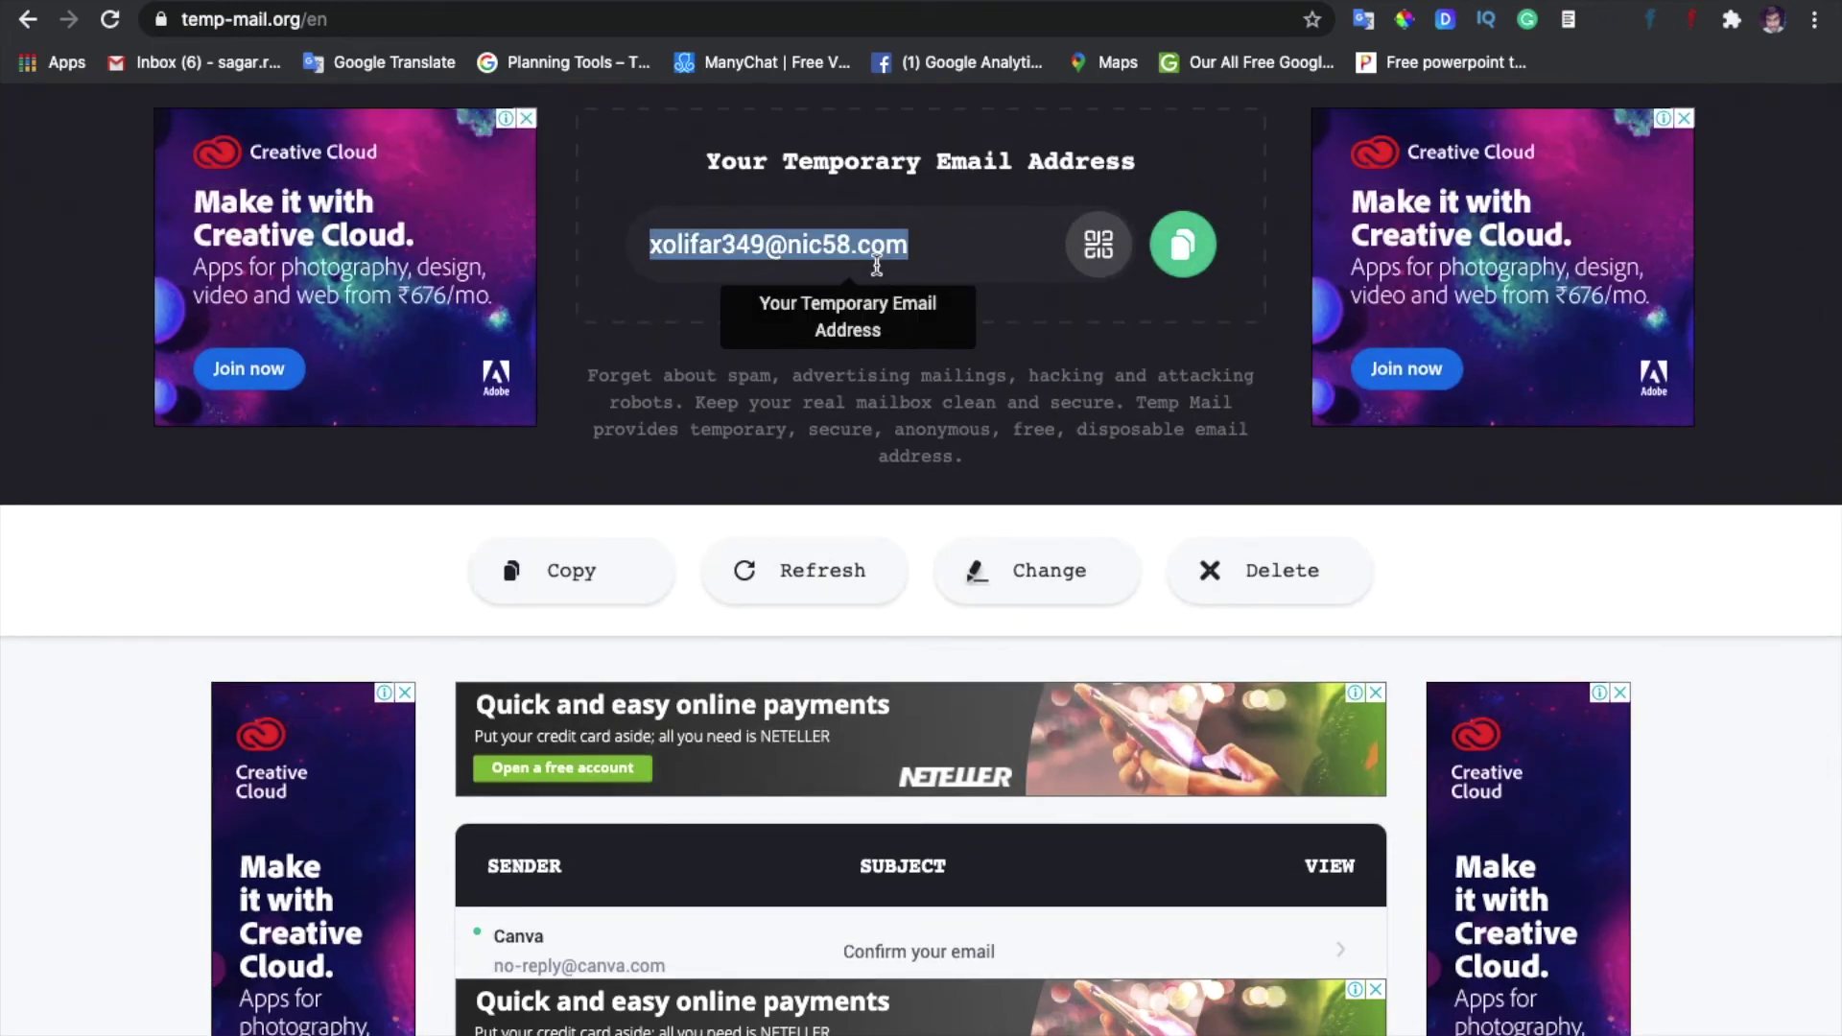